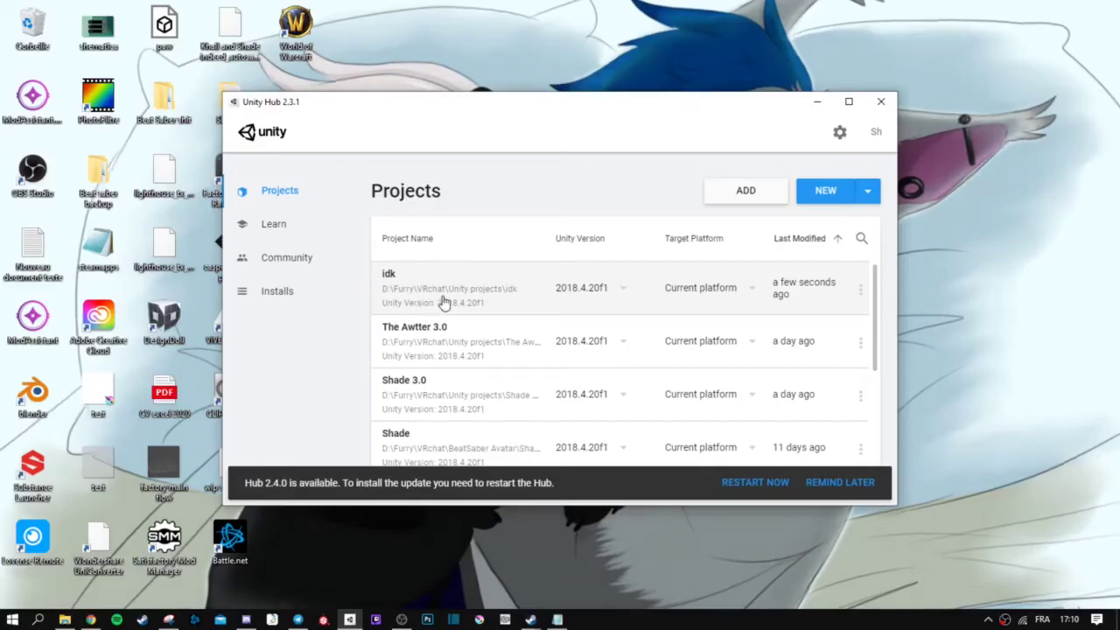
Step: Create a 3D project named 'Awtter tuto' using Unity 2018.4.20f1 from Unity Hub
{"action": "left_click", "coordinate": [868, 192]}
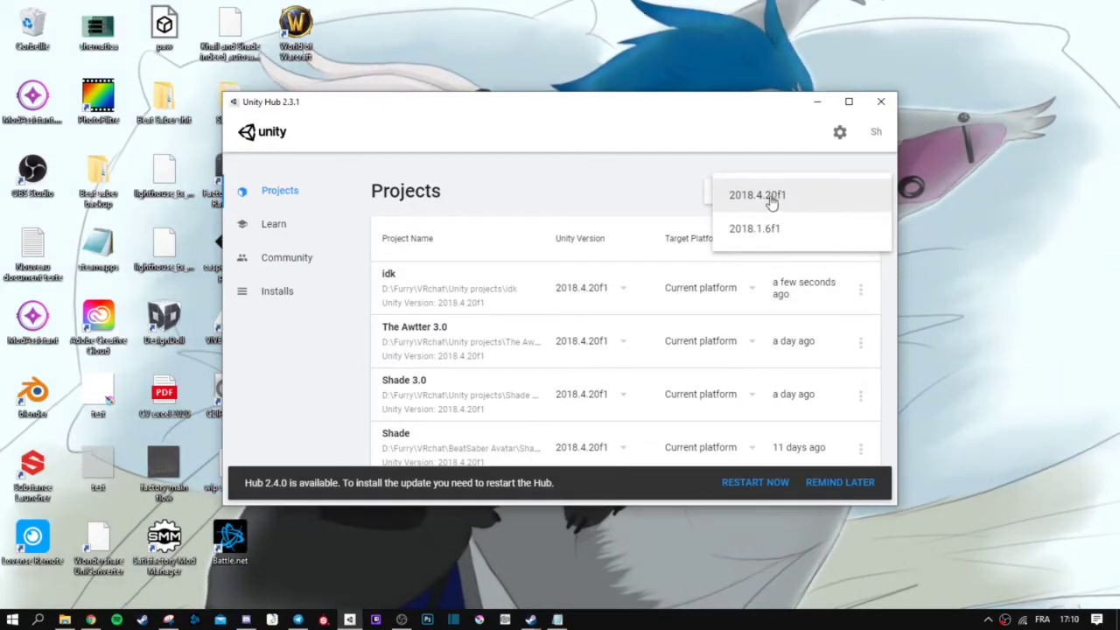
{"action": "left_click", "coordinate": [779, 195]}
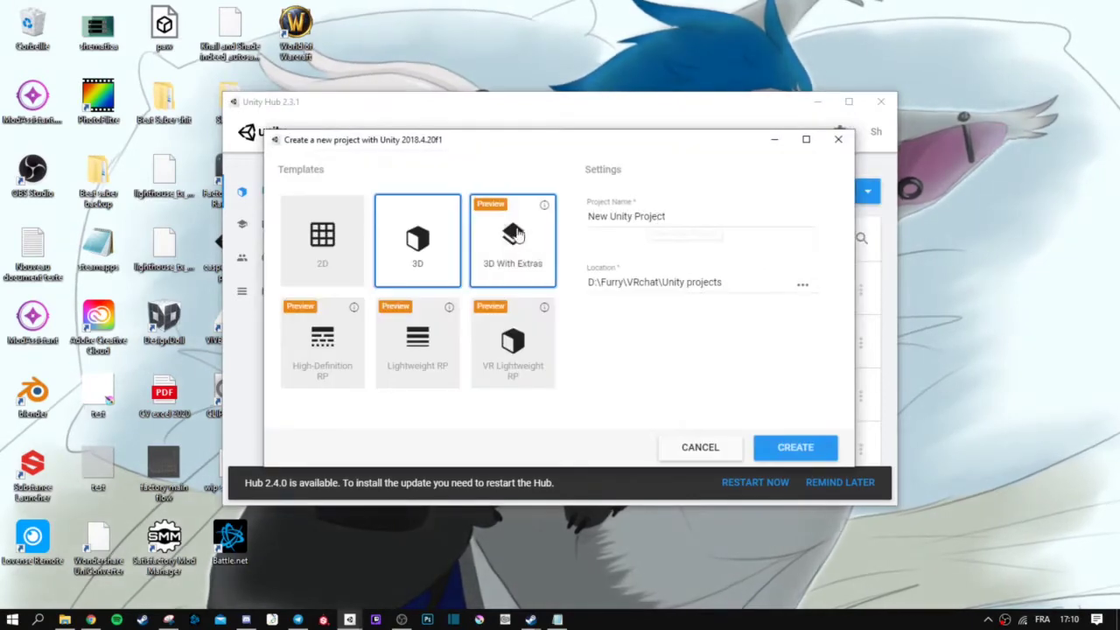
{"action": "triple_click", "coordinate": [661, 216]}
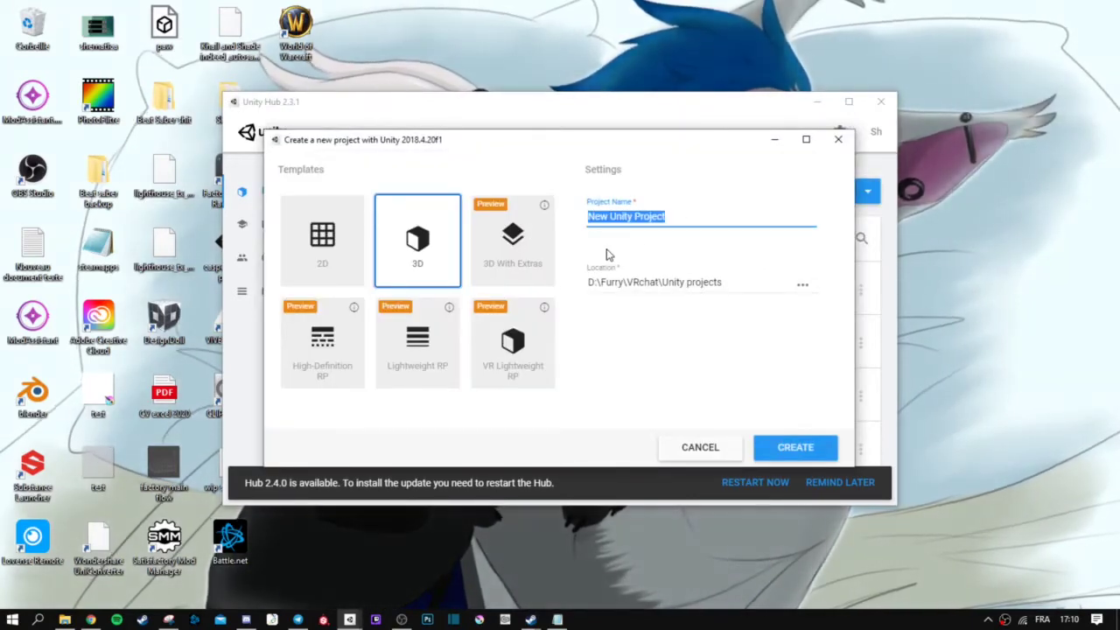
{"action": "type", "text": "Awtter"}
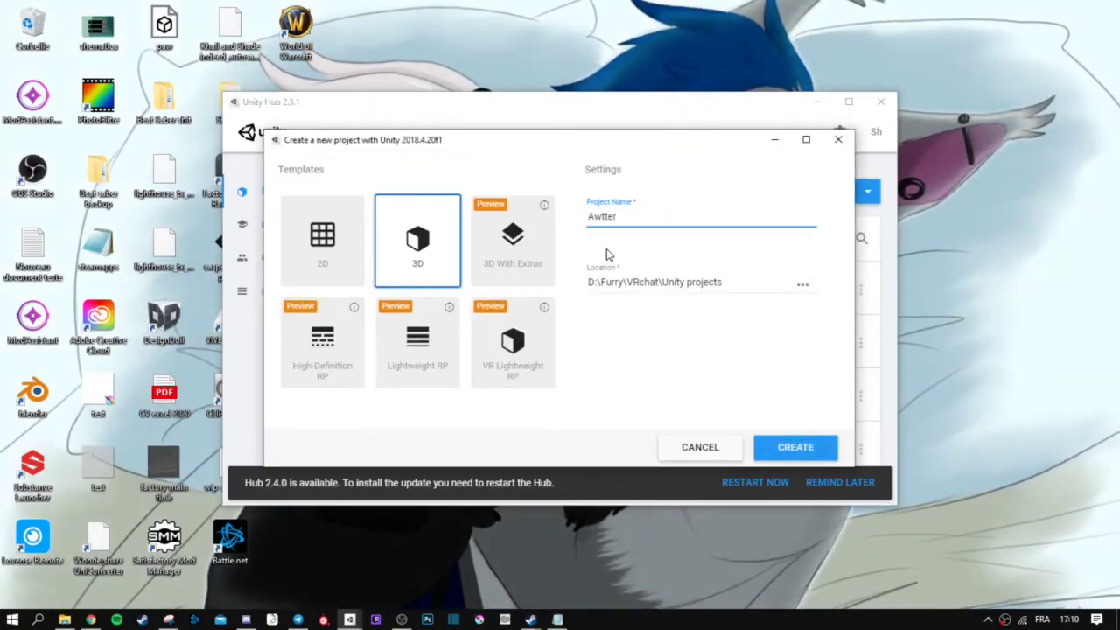
{"action": "type", "text": " tuto"}
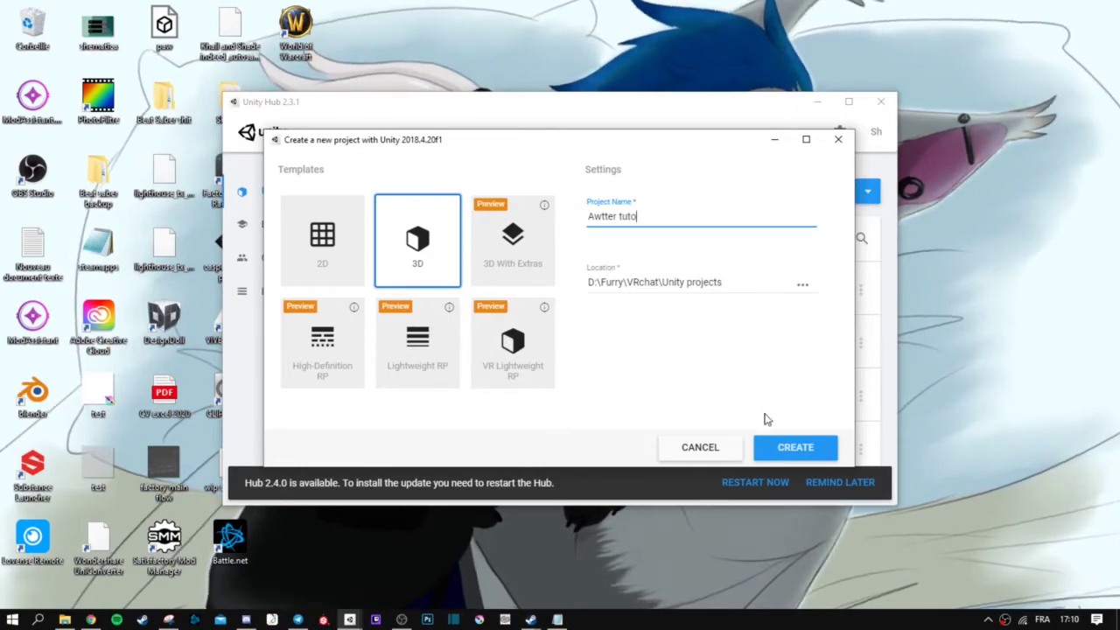
{"action": "left_click", "coordinate": [788, 447]}
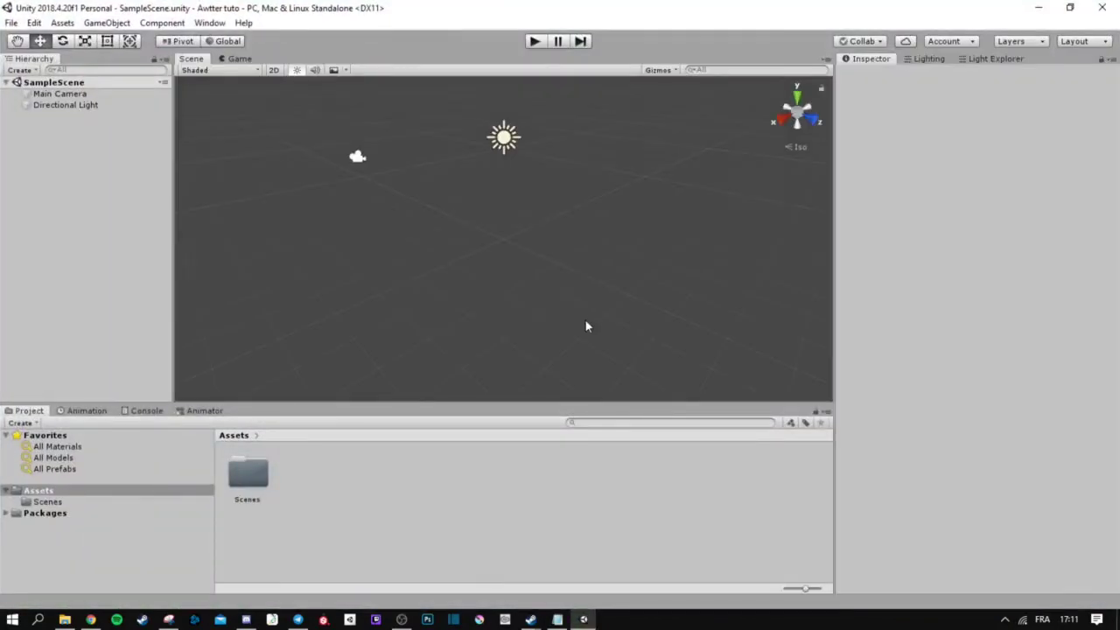
Step: Search Downloads for 'vrc' in a new File Explorer window and select the VRCSDK3-AVATAR package
{"action": "right_click", "coordinate": [65, 620]}
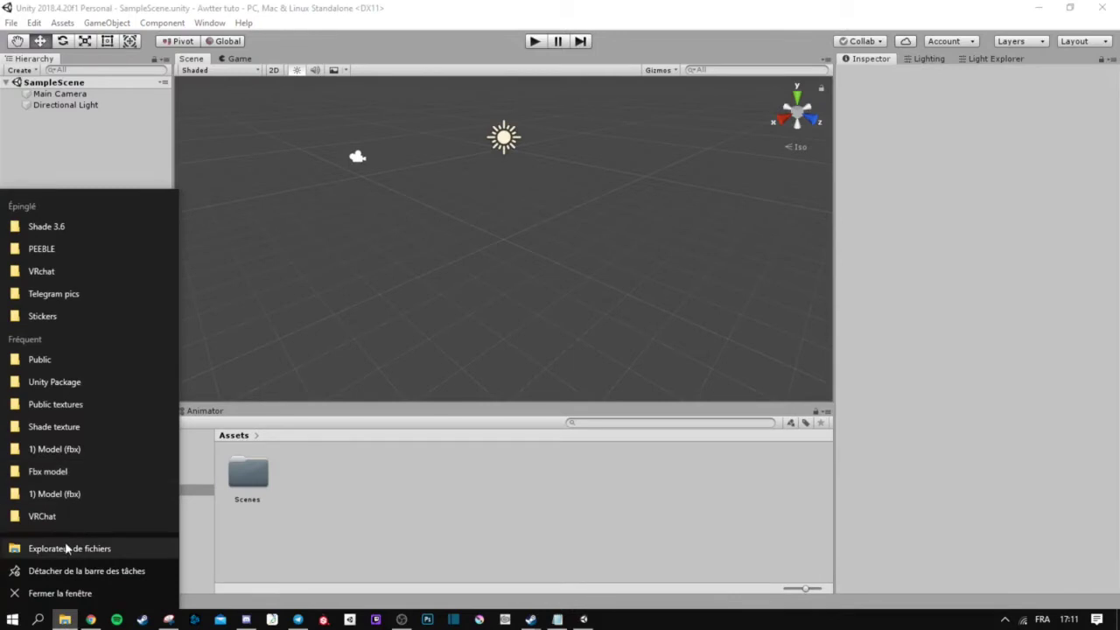
{"action": "left_click", "coordinate": [71, 550]}
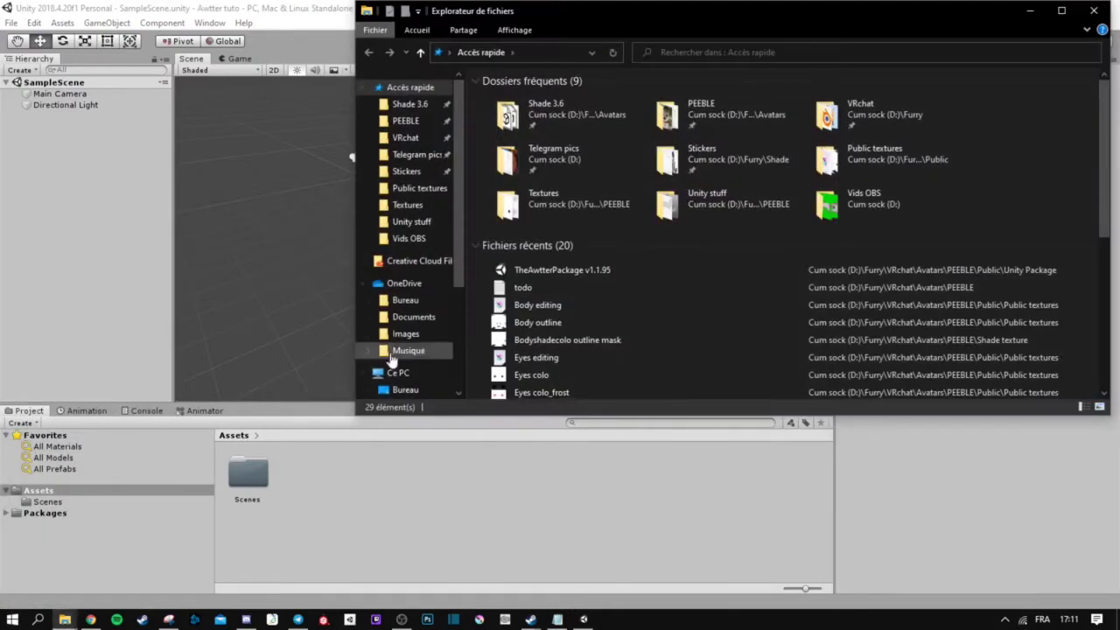
{"action": "scroll", "coordinate": [426, 242], "scroll_direction": "down", "scroll_amount": 2}
{"action": "scroll", "coordinate": [425, 280], "scroll_direction": "down", "scroll_amount": 2}
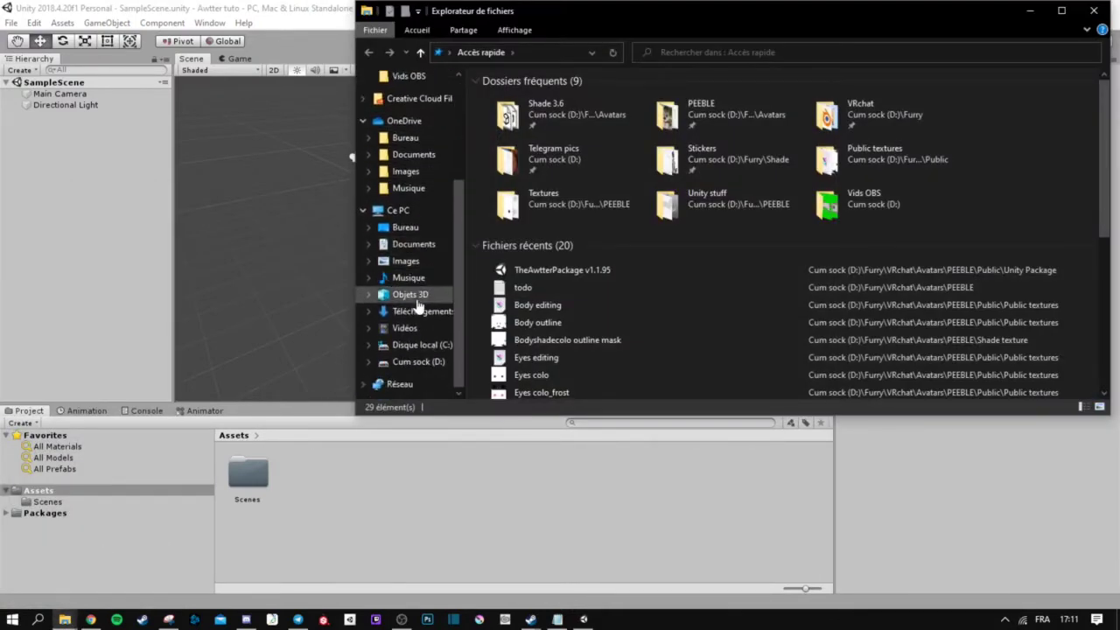
{"action": "left_click", "coordinate": [418, 311]}
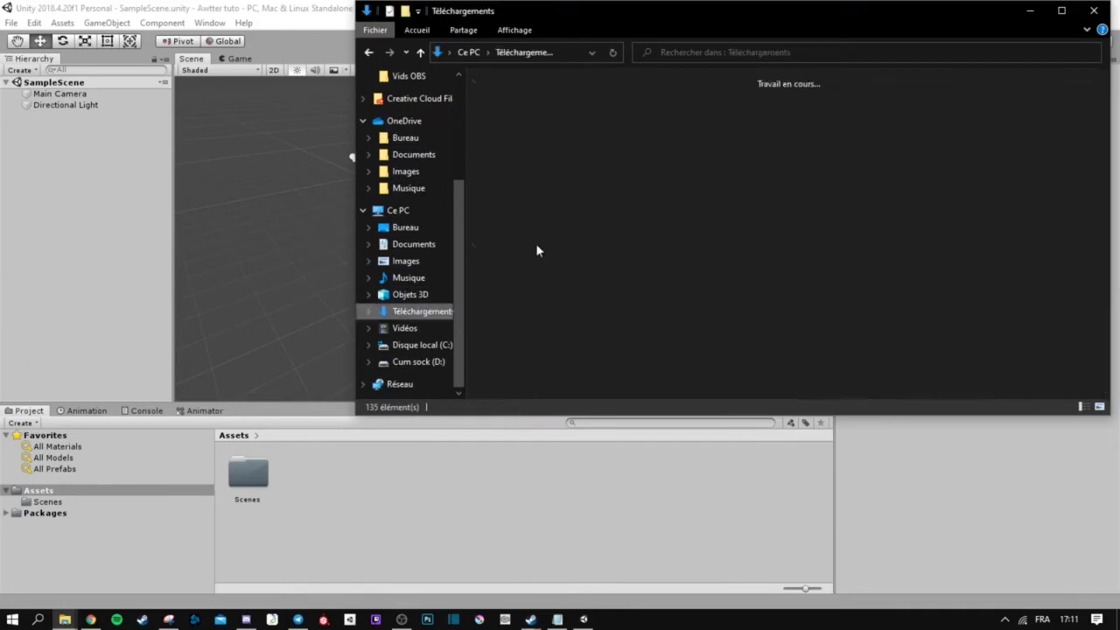
{"action": "left_click", "coordinate": [713, 51]}
{"action": "type", "text": "vrc"}
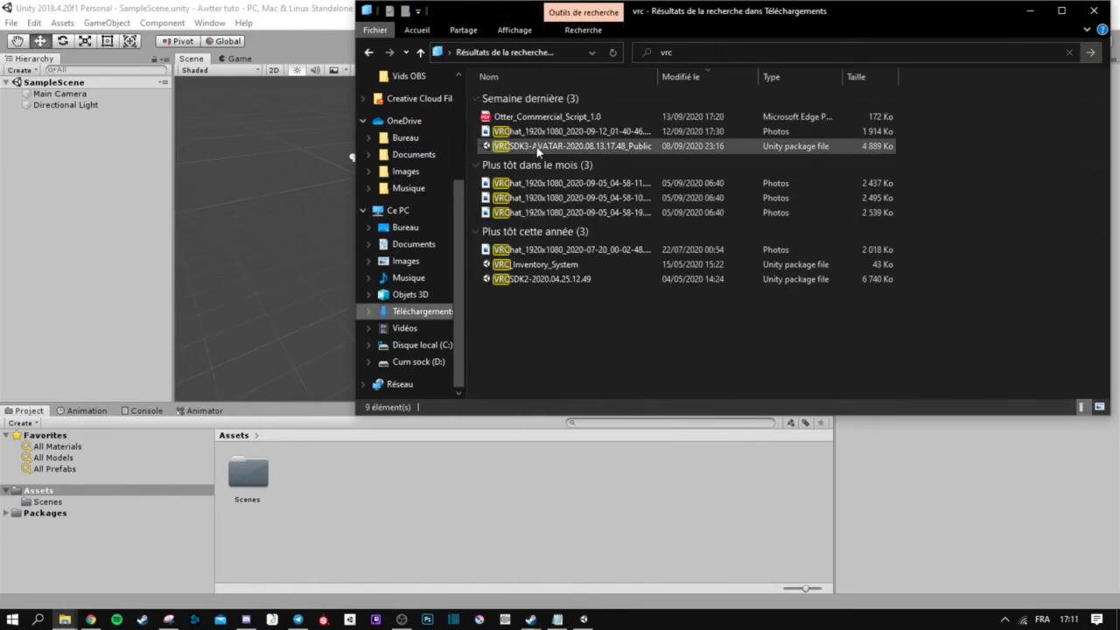
{"action": "left_click", "coordinate": [539, 147]}
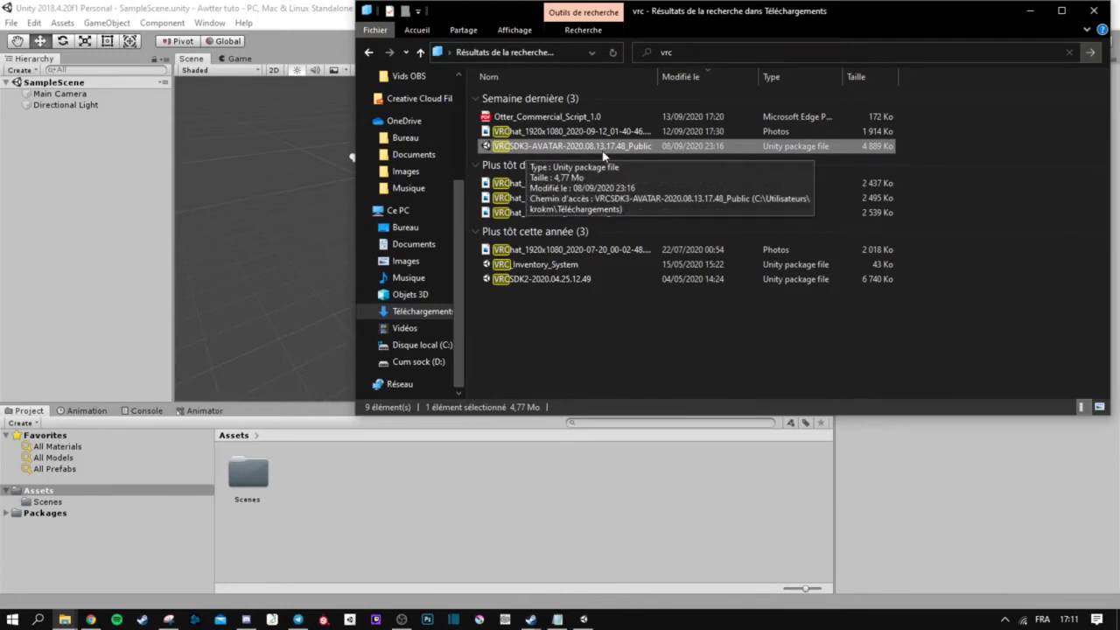
Step: Import every file of the VRCSDK3-AVATAR package into Assets, then close the VRChat SDK window
{"action": "left_click_drag", "start_coordinate": [557, 146], "coordinate": [43, 492]}
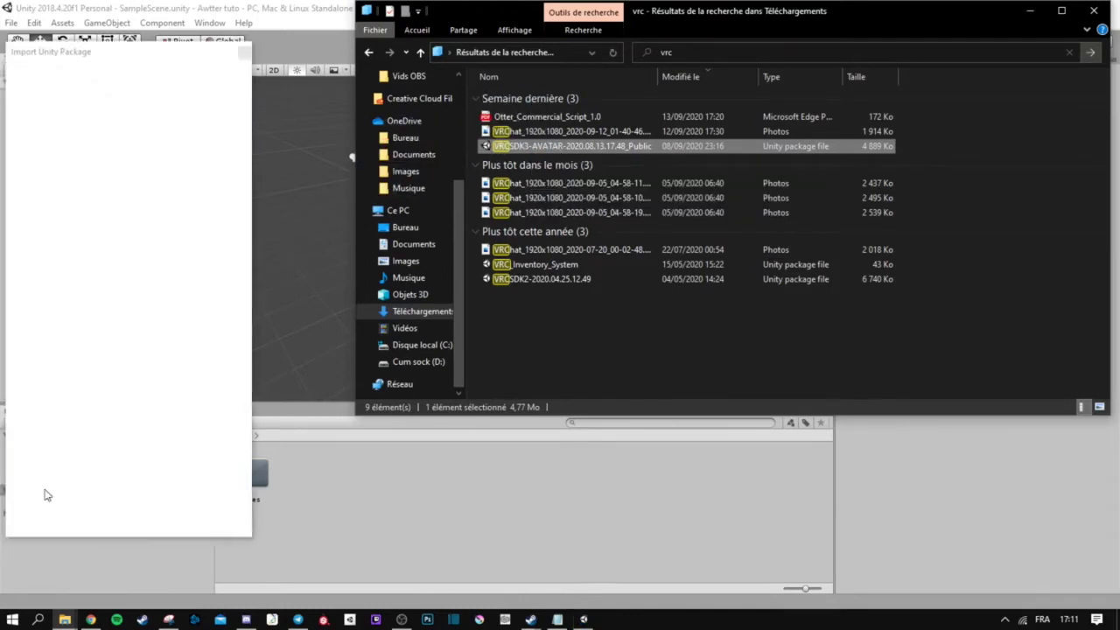
{"action": "left_click", "coordinate": [379, 504]}
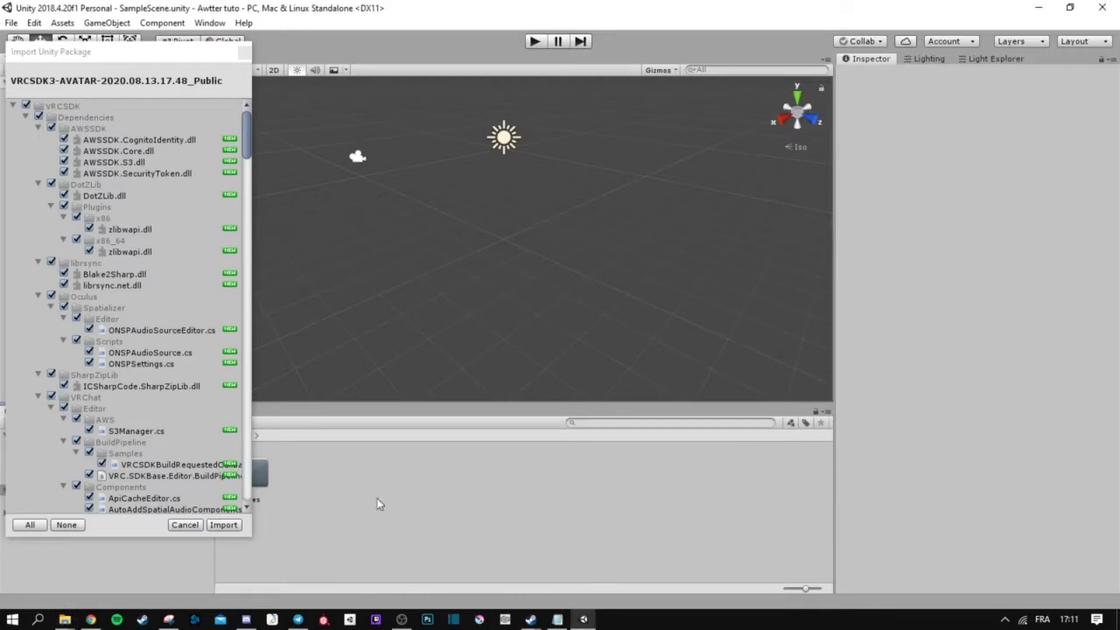
{"action": "left_click", "coordinate": [35, 526]}
{"action": "left_click", "coordinate": [222, 526]}
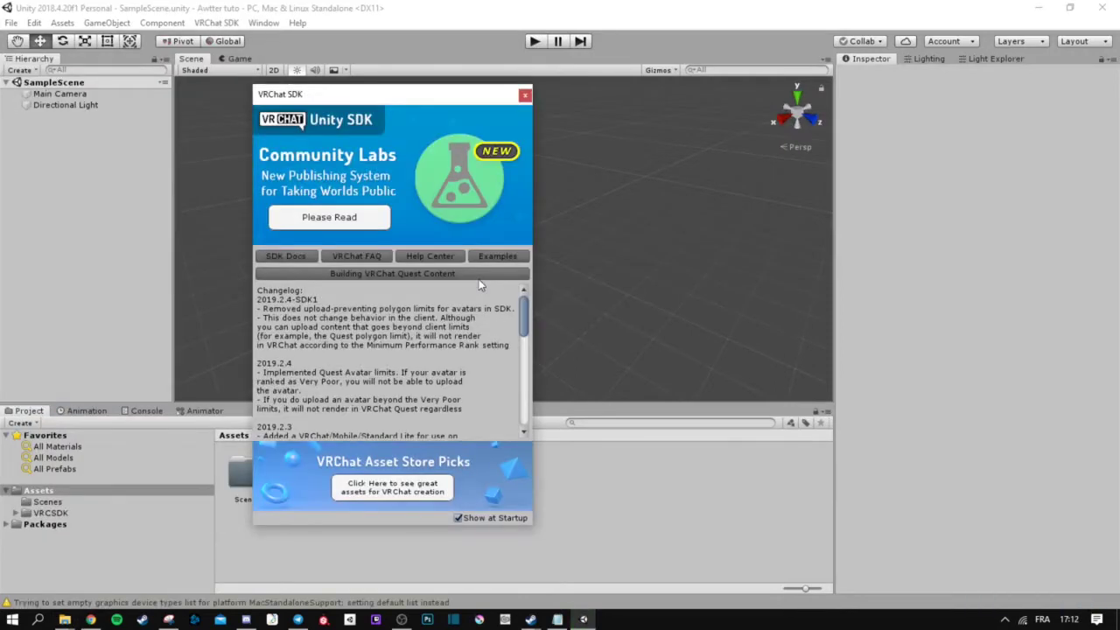
{"action": "left_click", "coordinate": [525, 96]}
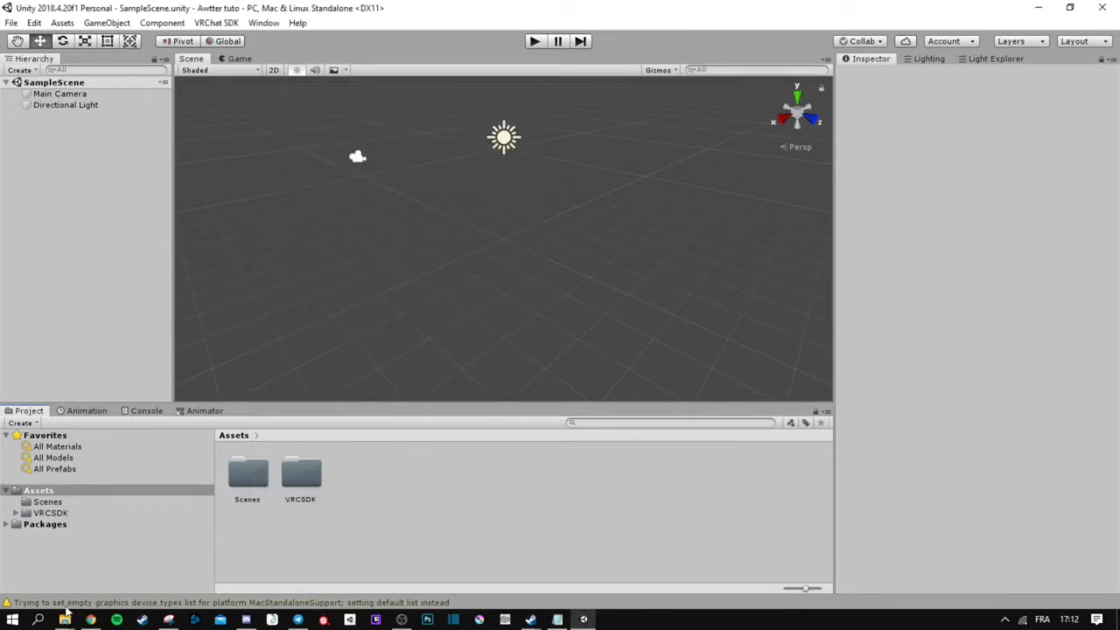
Step: Navigate File Explorer from the avatar folder up to VRchat and into Unity projects
{"action": "mouse_move", "coordinate": [65, 620]}
{"action": "left_click", "coordinate": [184, 567]}
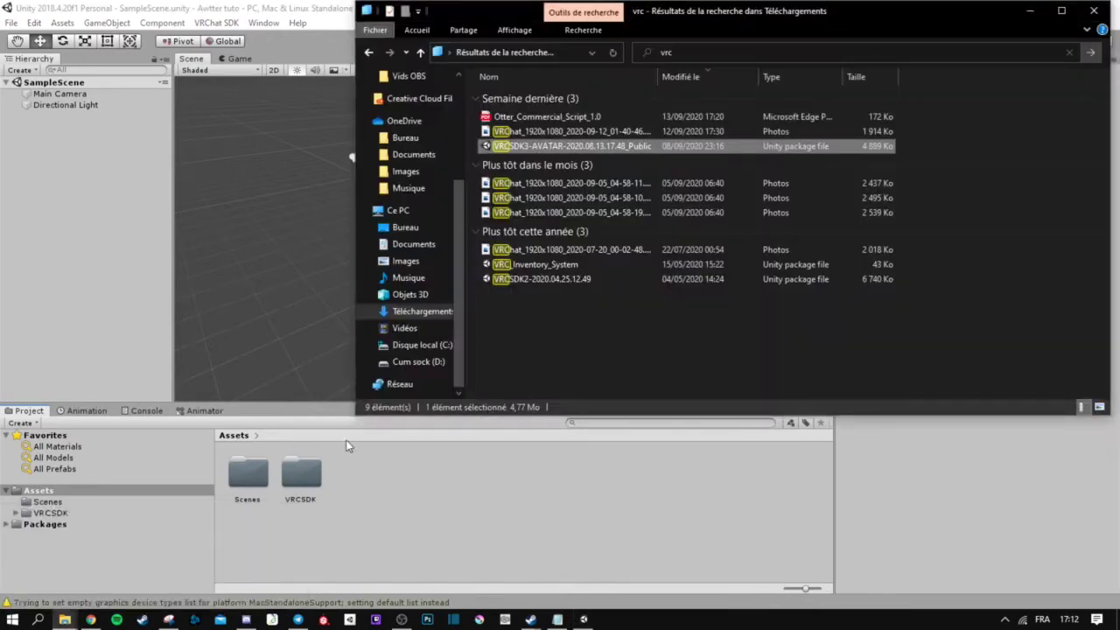
{"action": "scroll", "coordinate": [426, 278], "scroll_direction": "up", "scroll_amount": 5}
{"action": "left_click", "coordinate": [406, 121]}
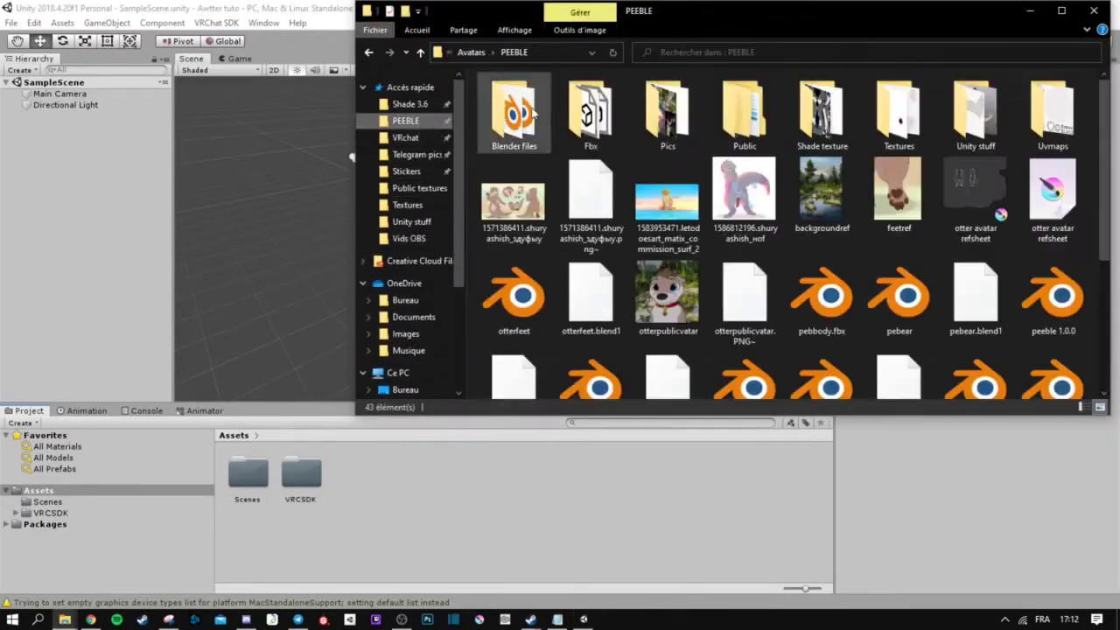
{"action": "left_click", "coordinate": [470, 53]}
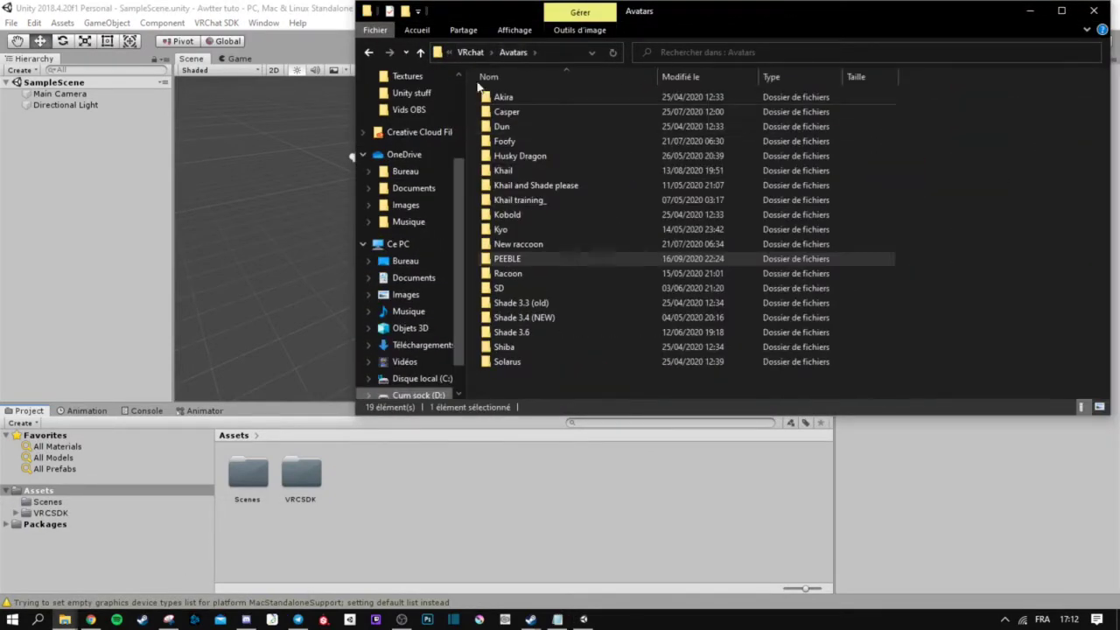
{"action": "left_click", "coordinate": [482, 53]}
{"action": "left_click", "coordinate": [524, 203]}
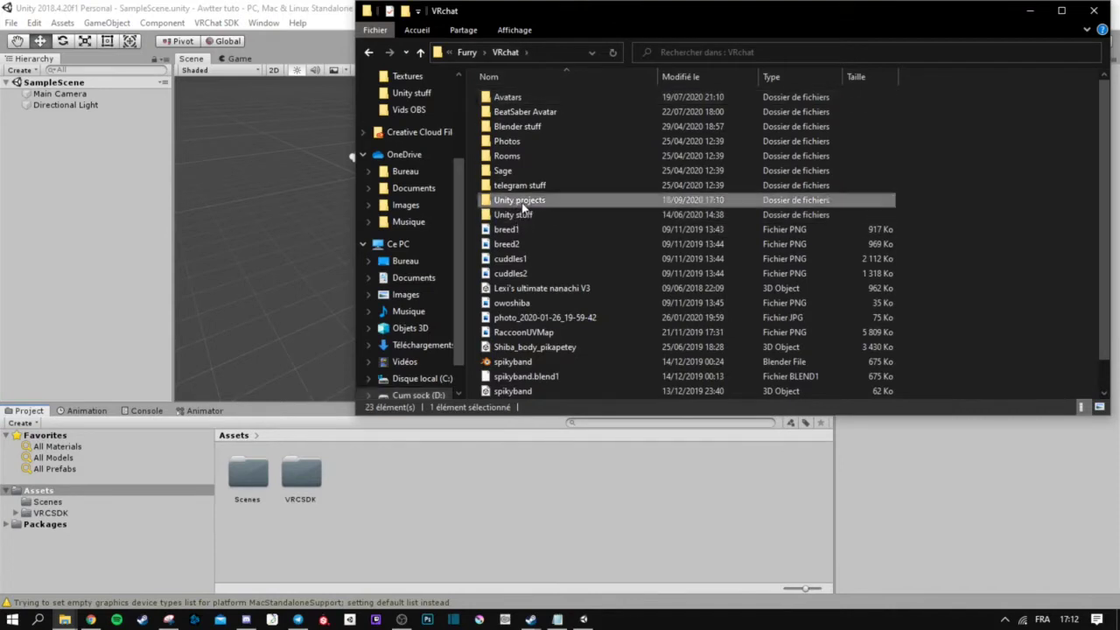
{"action": "double_click", "coordinate": [523, 203]}
Step: Open Shade 3.0 > Assets and copy its DynamicBone folder into Unity's Assets
{"action": "left_click", "coordinate": [532, 171]}
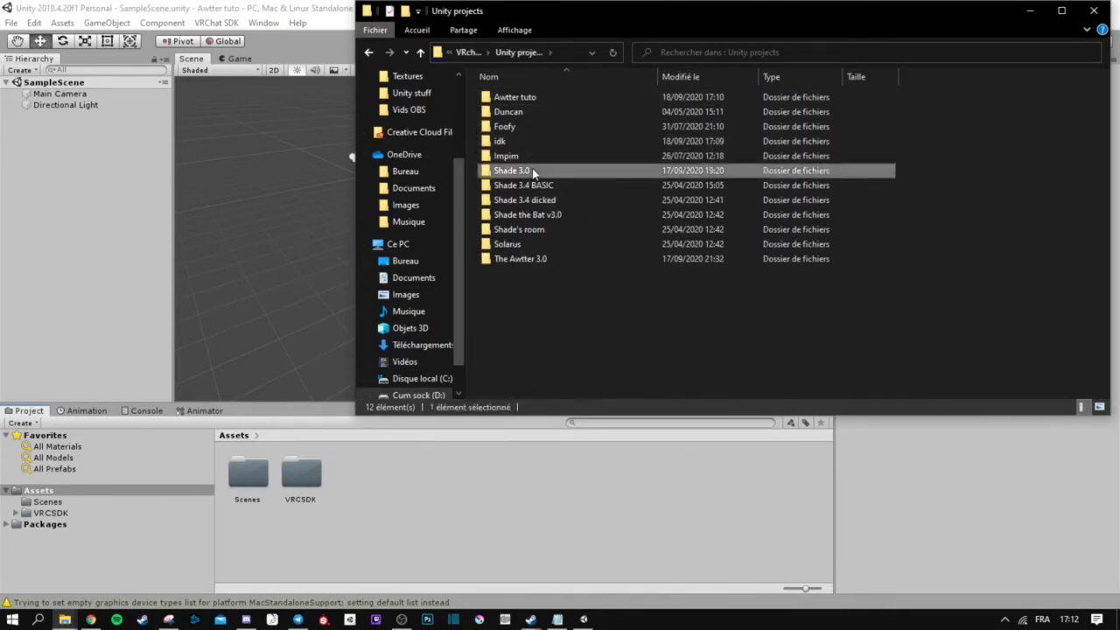
{"action": "double_click", "coordinate": [532, 171]}
{"action": "double_click", "coordinate": [513, 96]}
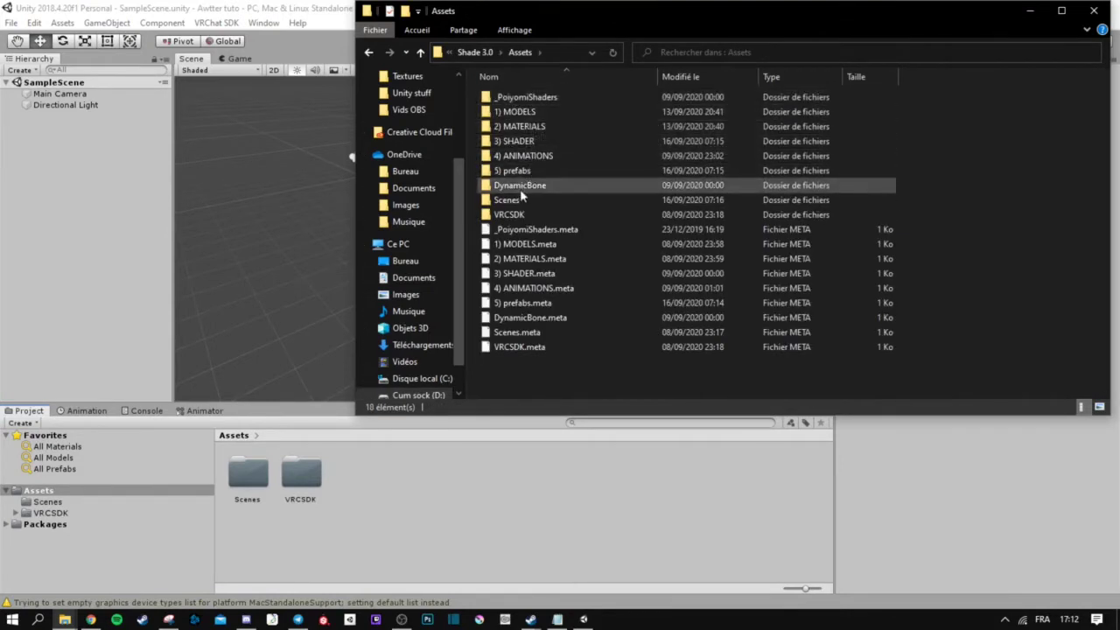
{"action": "mouse_move", "coordinate": [520, 189]}
{"action": "left_mouse_down"}
{"action": "mouse_move", "coordinate": [40, 408]}
{"action": "mouse_move", "coordinate": [40, 494]}
{"action": "left_mouse_up"}
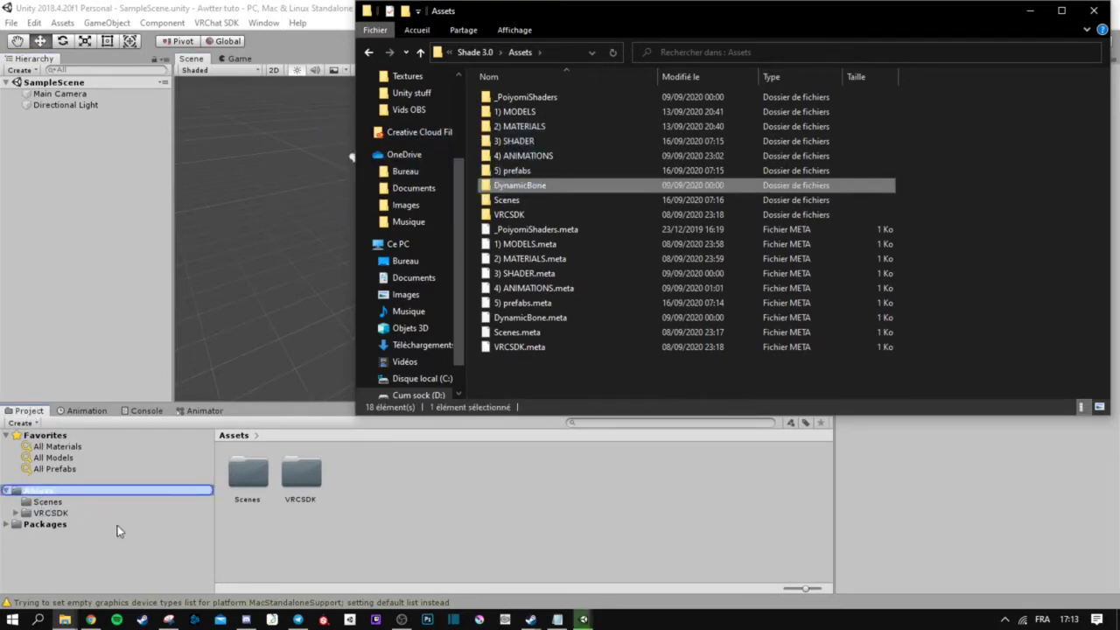
{"action": "left_click", "coordinate": [305, 571]}
Step: Return to Downloads and drag the PoiToonShader5.6.8 package toward Unity's Assets
{"action": "left_click", "coordinate": [66, 619]}
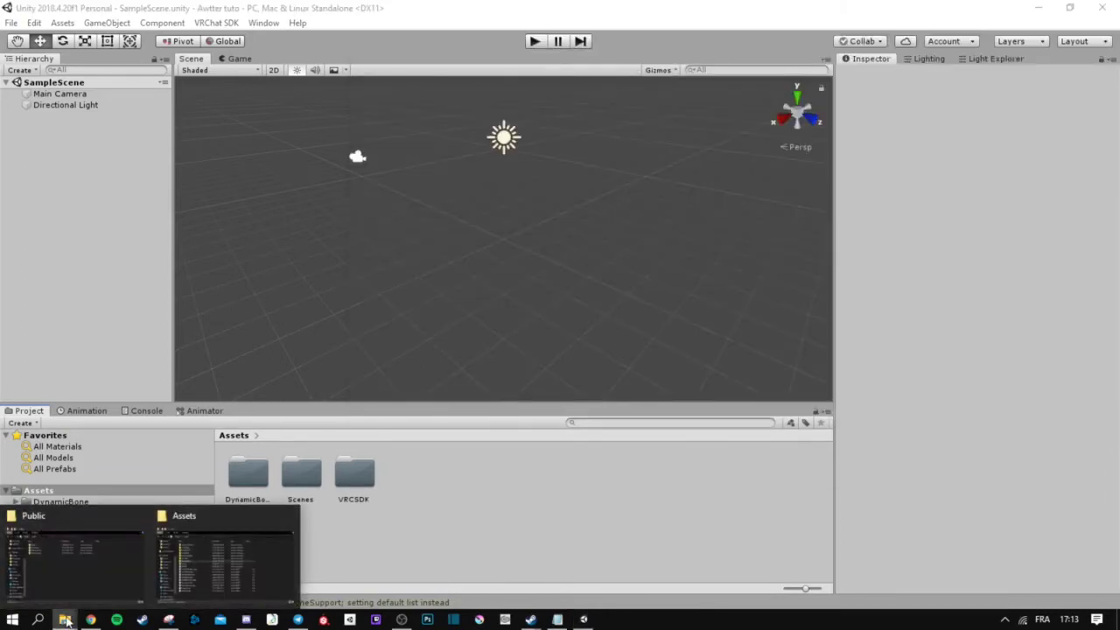
{"action": "left_click", "coordinate": [189, 573]}
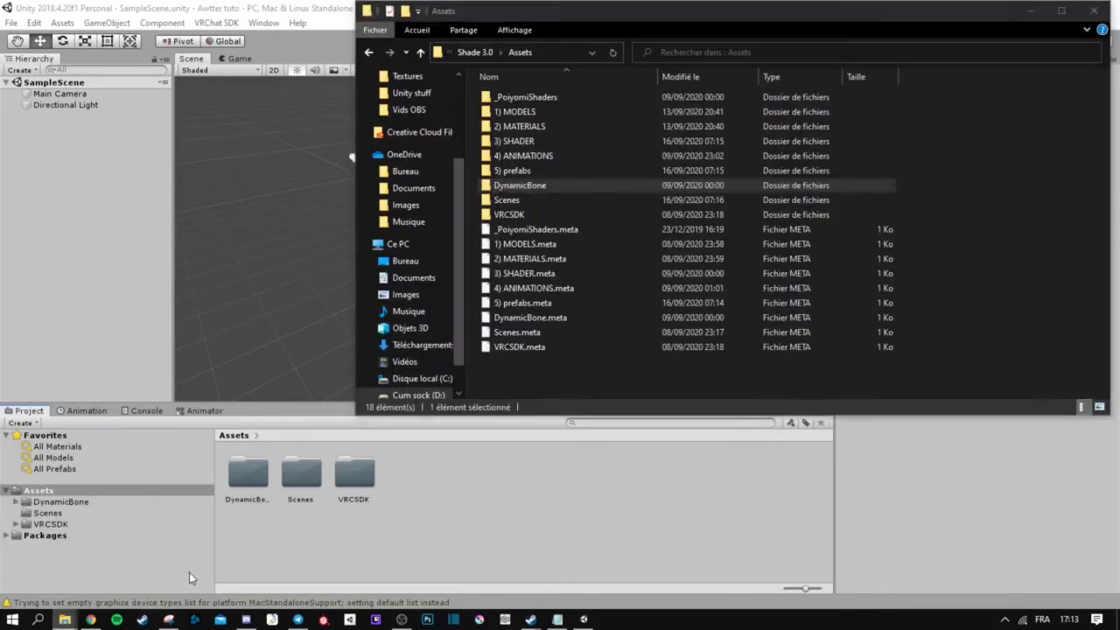
{"action": "left_click", "coordinate": [423, 345]}
{"action": "left_click", "coordinate": [617, 193]}
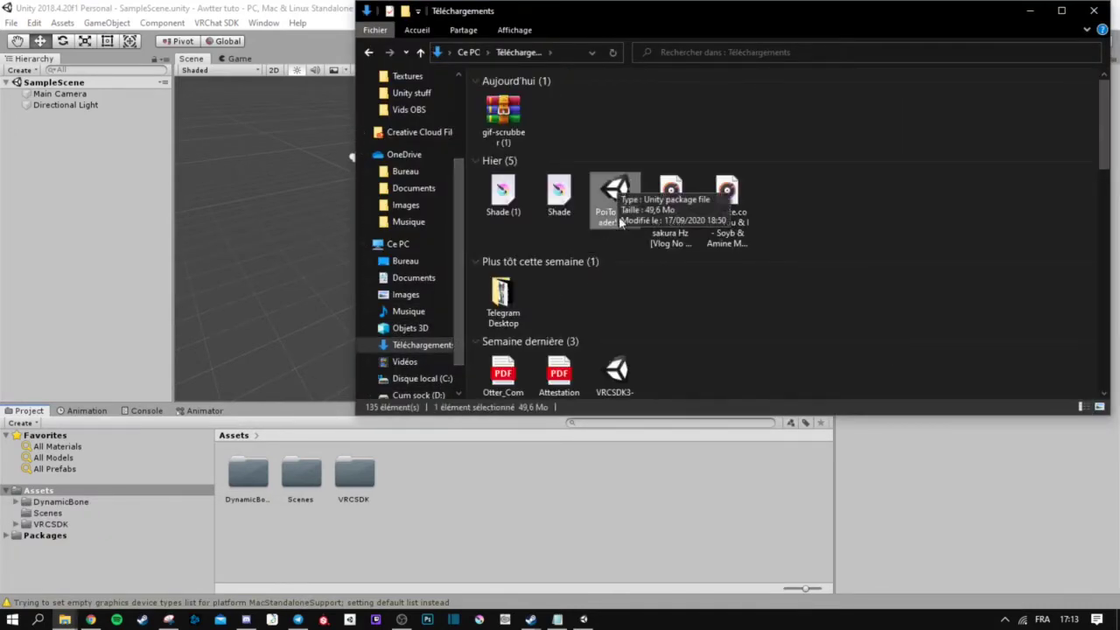
{"action": "left_click_drag", "start_coordinate": [612, 194], "coordinate": [42, 493]}
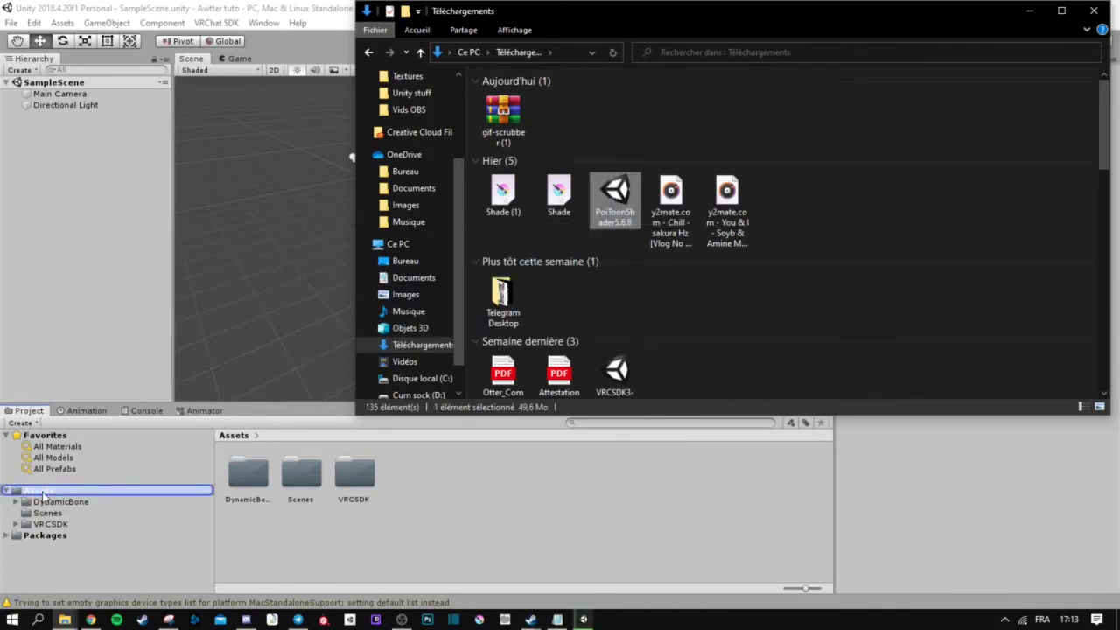
Step: Import all of PoiToonShader5.6.8, then close the VRChat SDK and Thry Settings windows
{"action": "left_click_drag", "start_coordinate": [42, 492], "coordinate": [42, 492]}
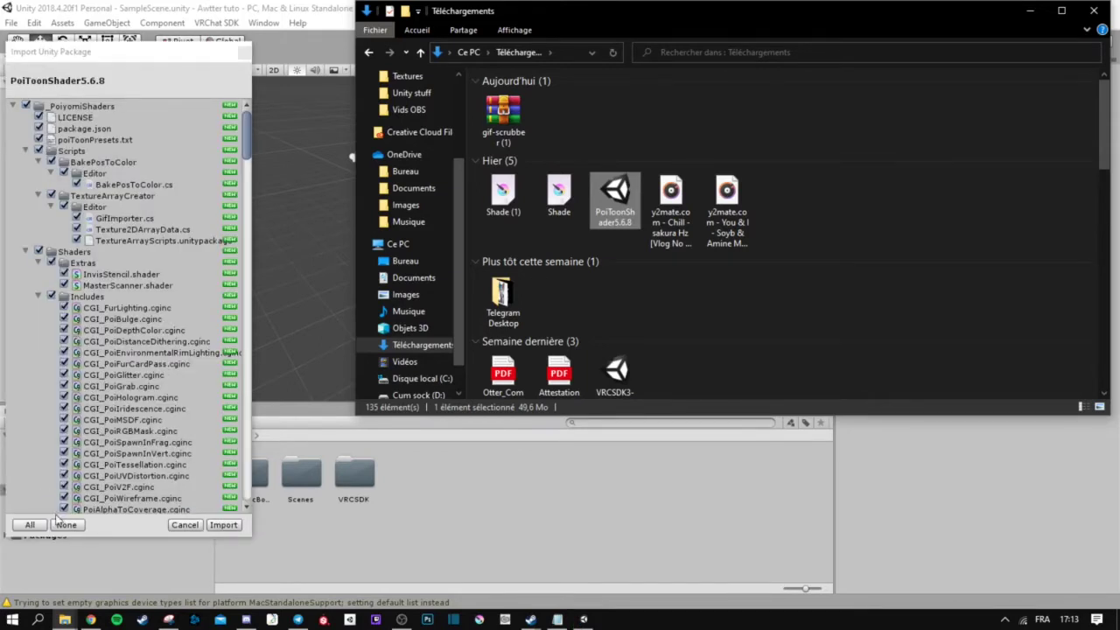
{"action": "left_click", "coordinate": [23, 526]}
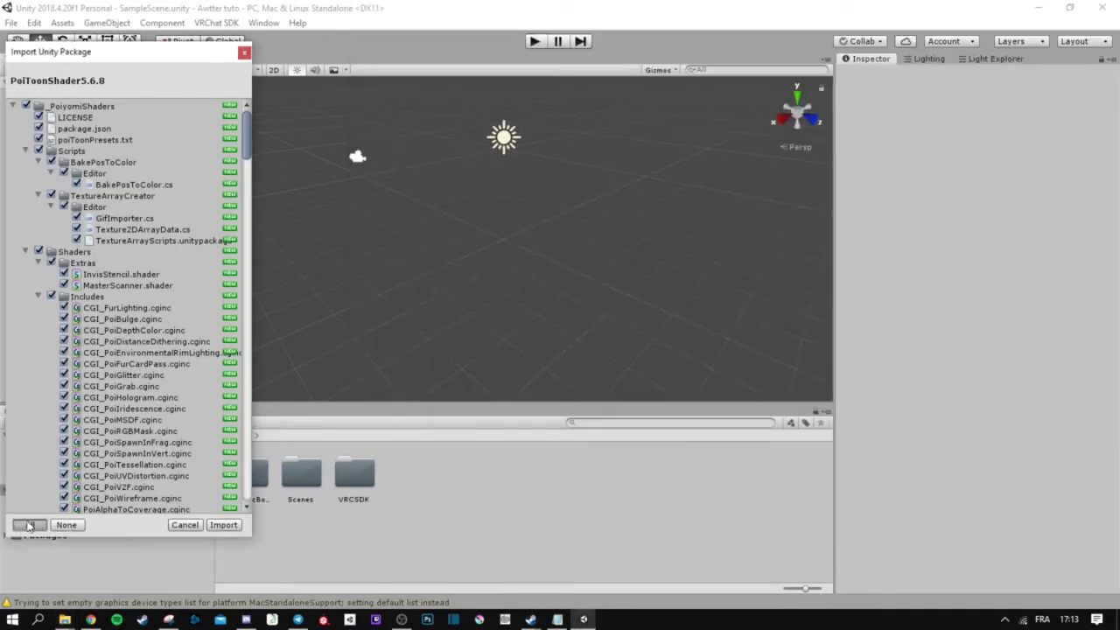
{"action": "left_click", "coordinate": [223, 525]}
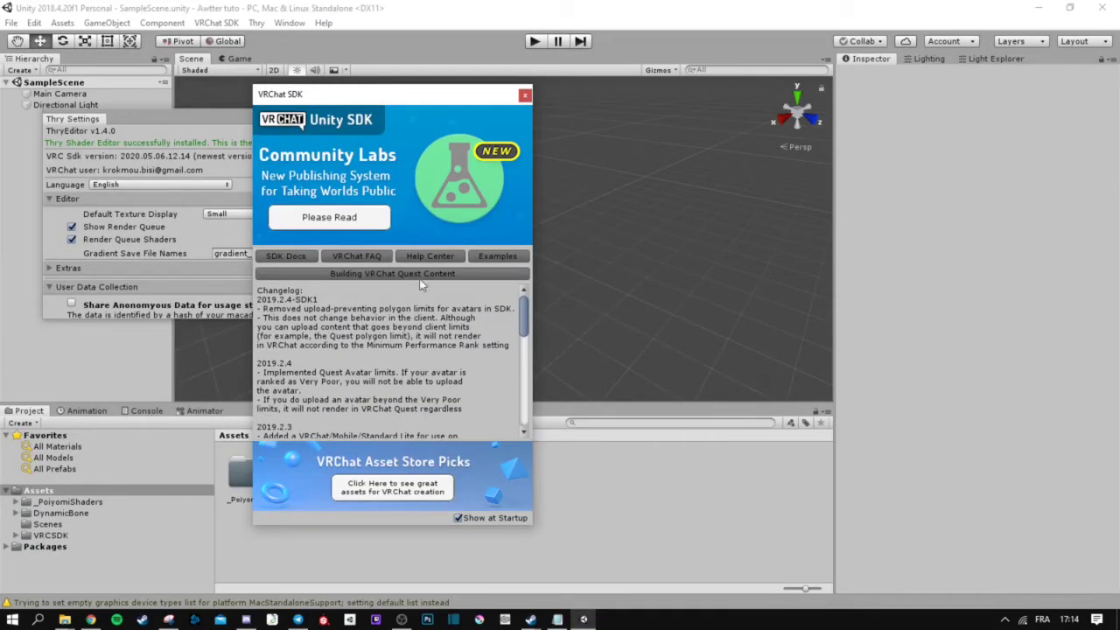
{"action": "left_click", "coordinate": [525, 96]}
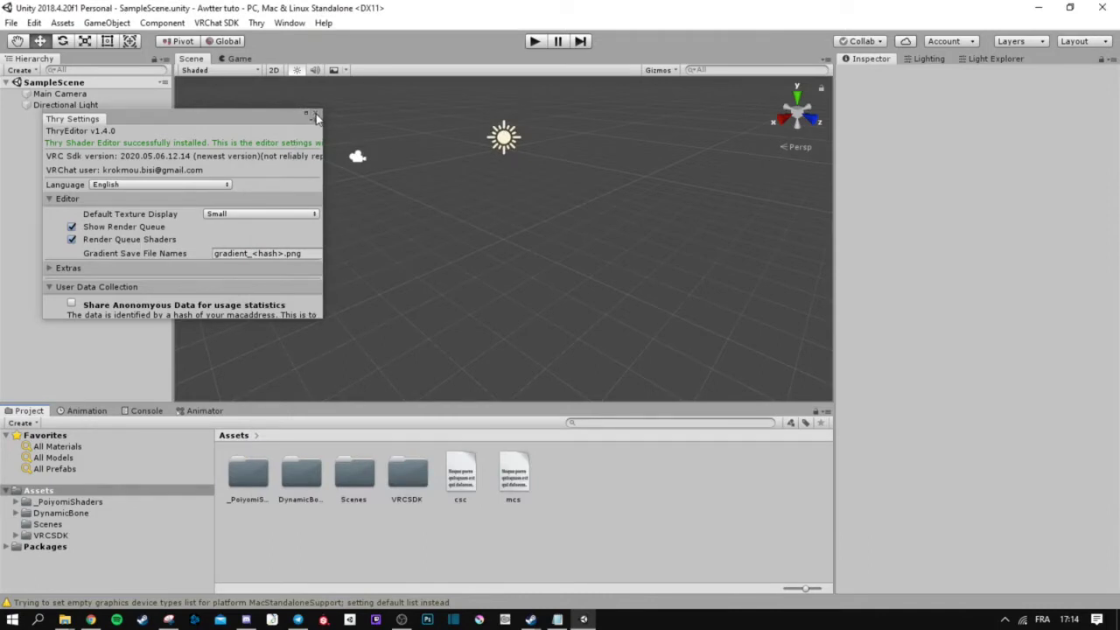
{"action": "left_click", "coordinate": [317, 115]}
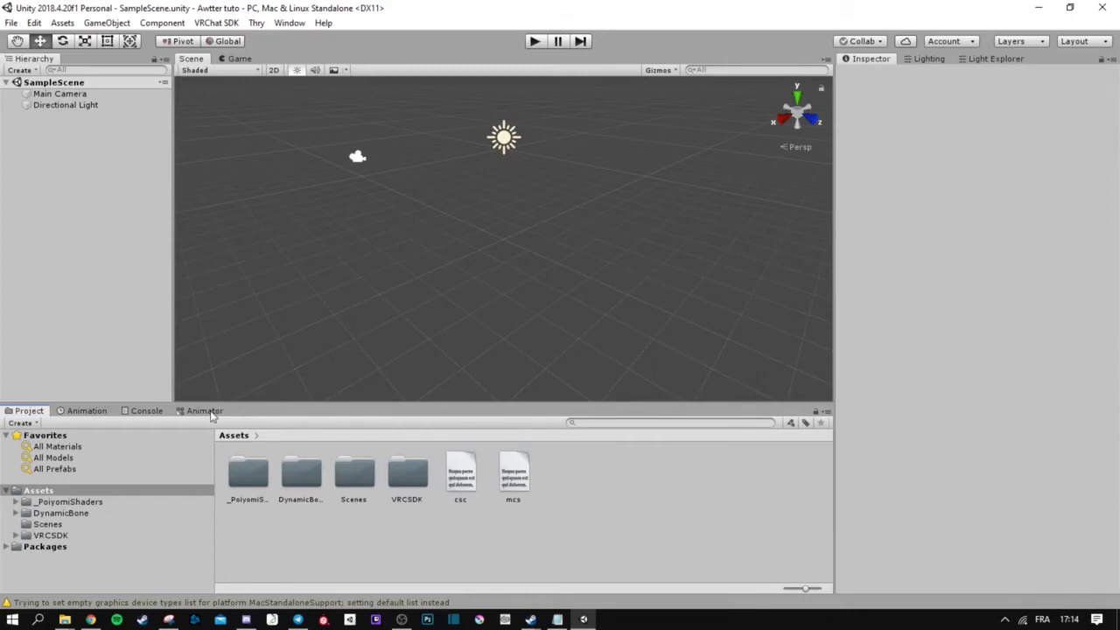
Step: Open the Public window's Unity Package folder and drag TheAwtterPackage v1.1.95 into Unity's Assets
{"action": "left_click", "coordinate": [64, 620]}
{"action": "left_click", "coordinate": [96, 572]}
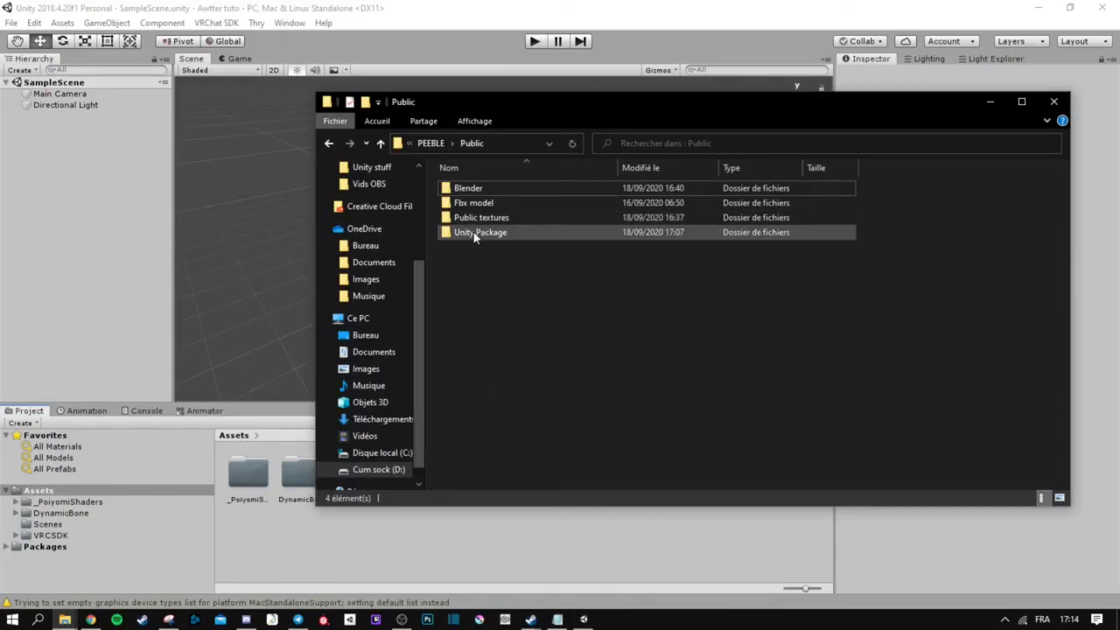
{"action": "double_click", "coordinate": [476, 233]}
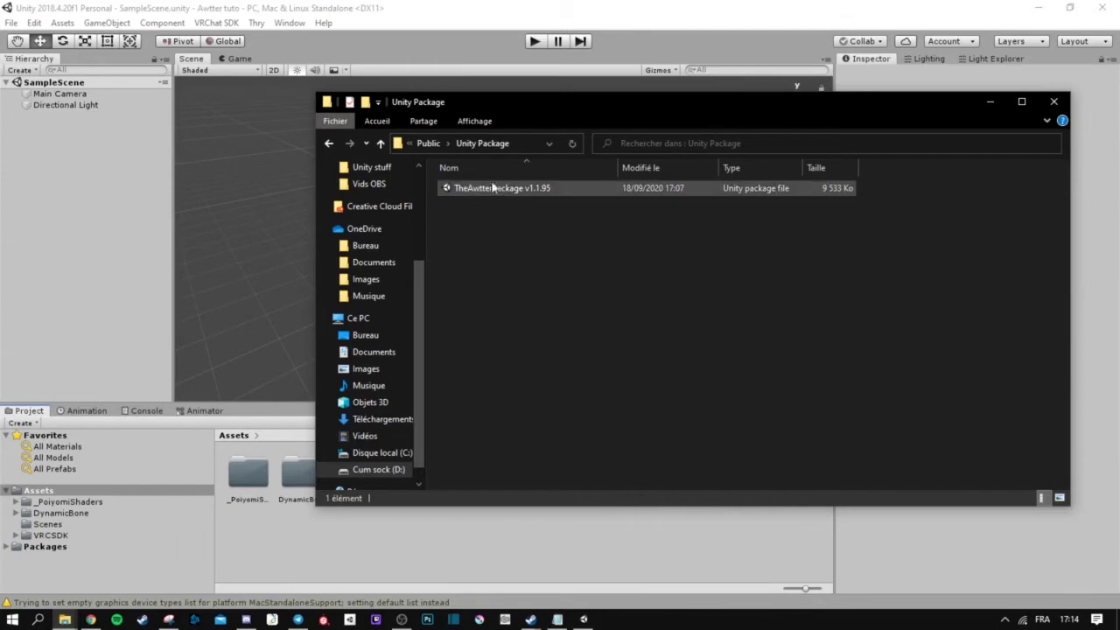
{"action": "left_click_drag", "start_coordinate": [477, 189], "coordinate": [42, 495]}
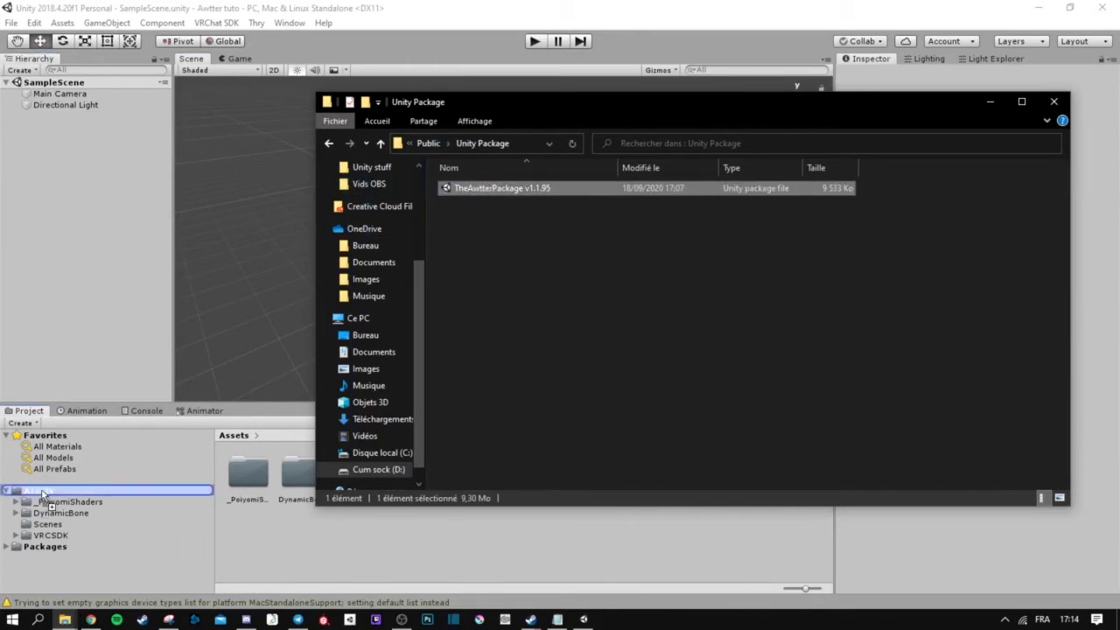
Step: Import TheAwtterPackage v1.1.95 and drag the Awtter base v1.1.95 prefab from 5) Prefab into SampleScene
{"action": "left_click", "coordinate": [318, 545]}
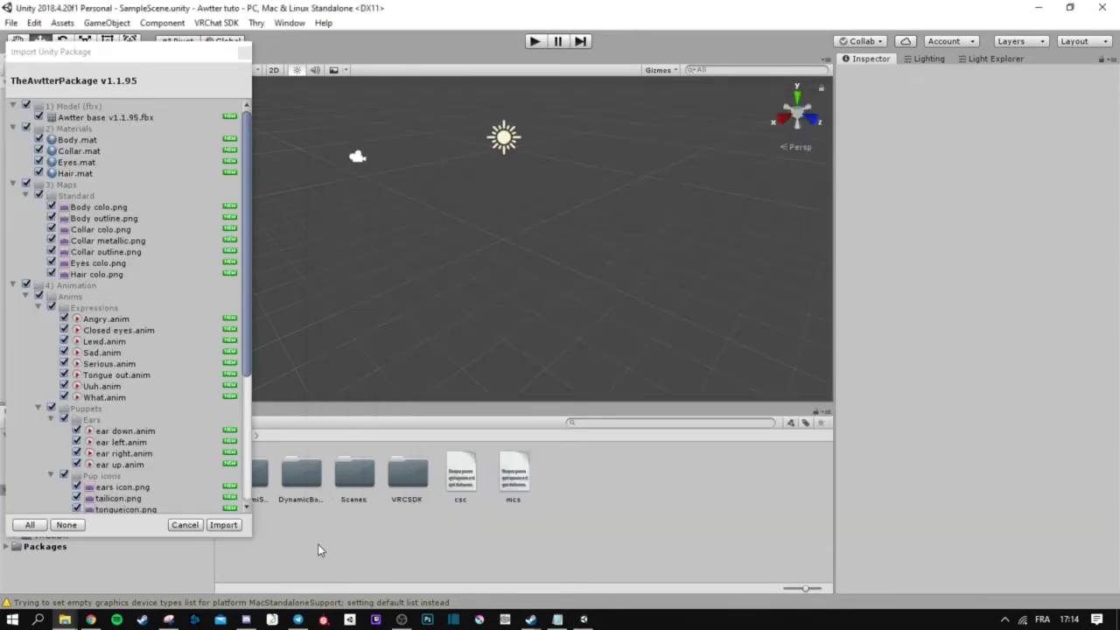
{"action": "left_click", "coordinate": [223, 525]}
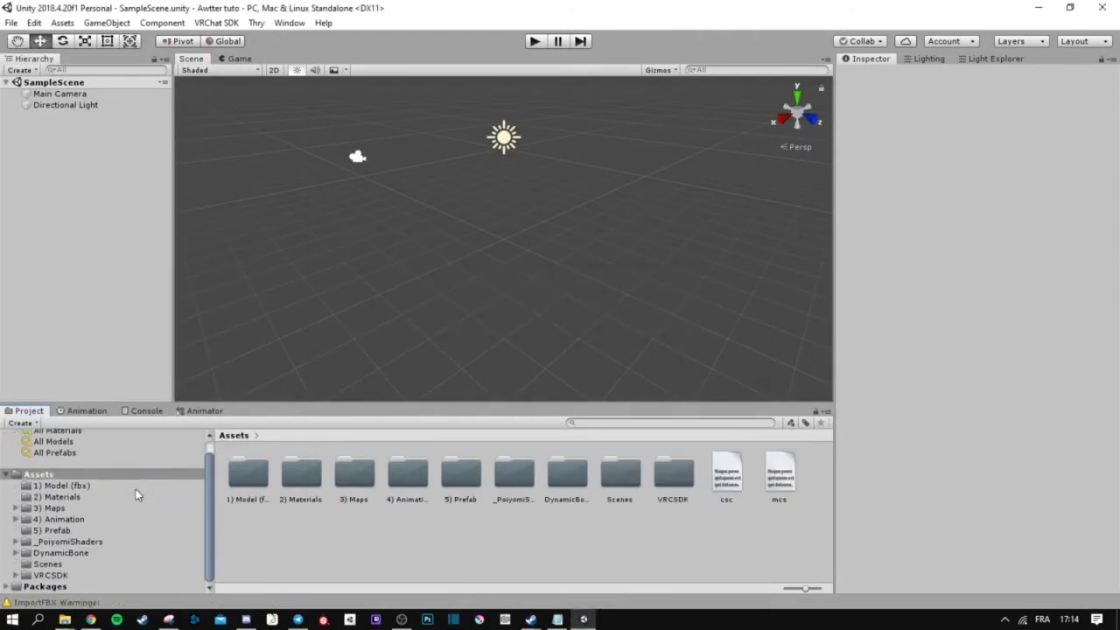
{"action": "left_click", "coordinate": [66, 531]}
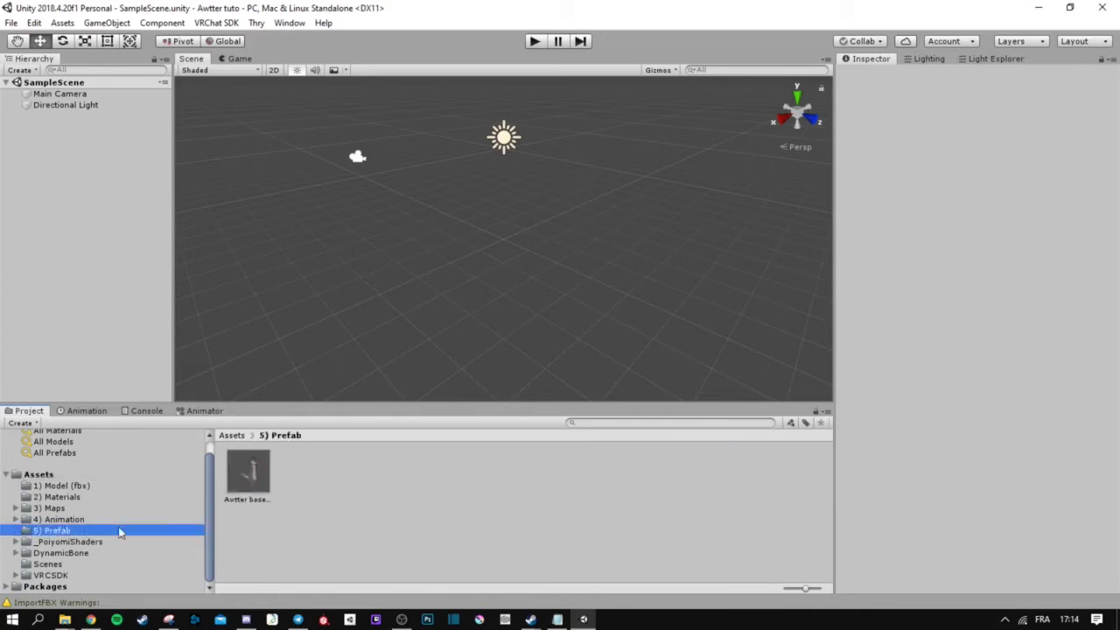
{"action": "left_click_drag", "start_coordinate": [248, 476], "coordinate": [147, 285]}
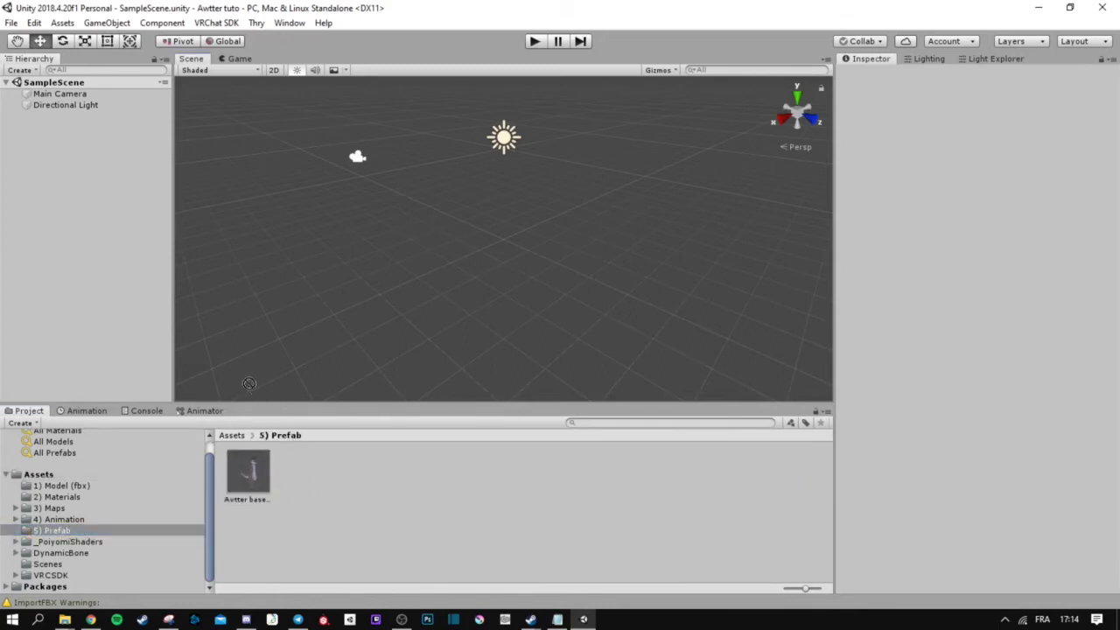
{"action": "left_click_drag", "start_coordinate": [147, 285], "coordinate": [52, 123]}
{"action": "left_click", "coordinate": [324, 244]}
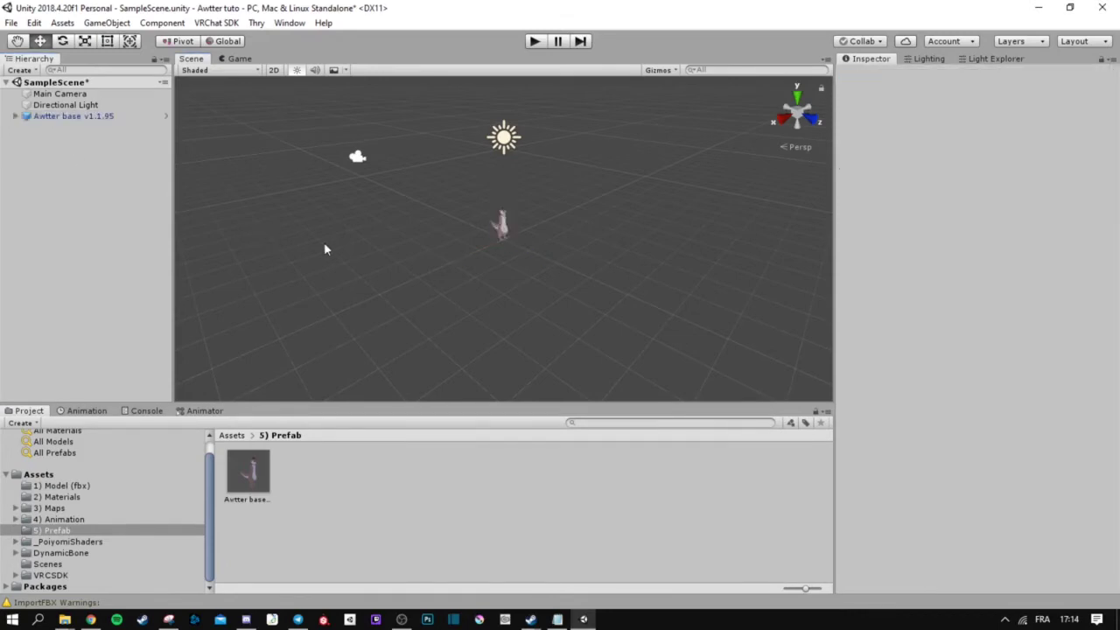
Step: Create a folder named Frost inside 3) Maps and open it
{"action": "left_click", "coordinate": [61, 508]}
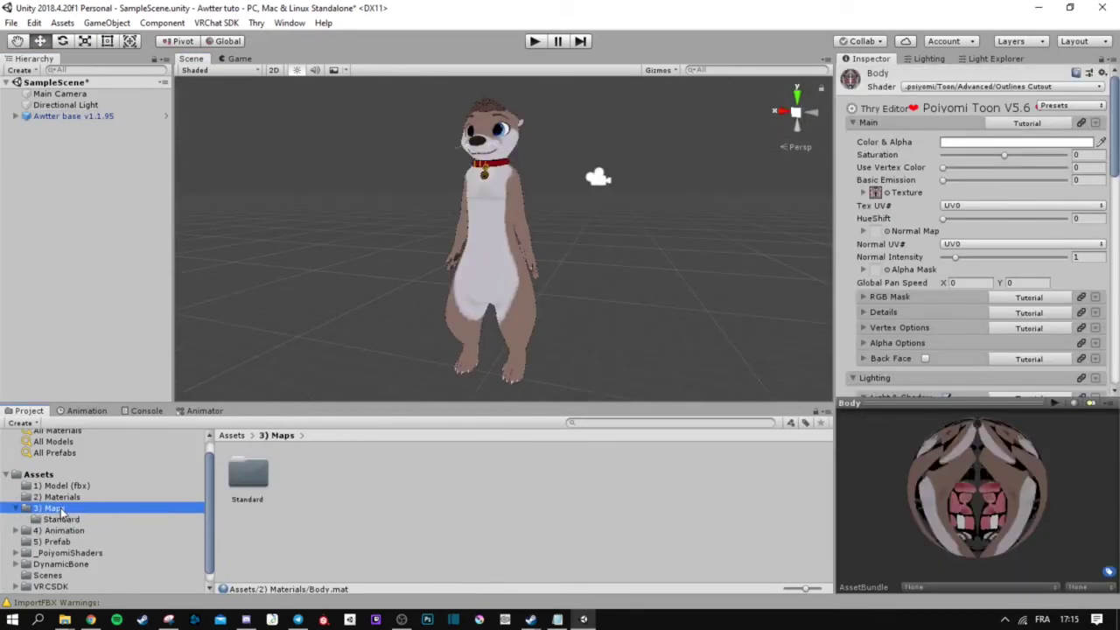
{"action": "right_click", "coordinate": [61, 509]}
{"action": "mouse_move", "coordinate": [141, 162]}
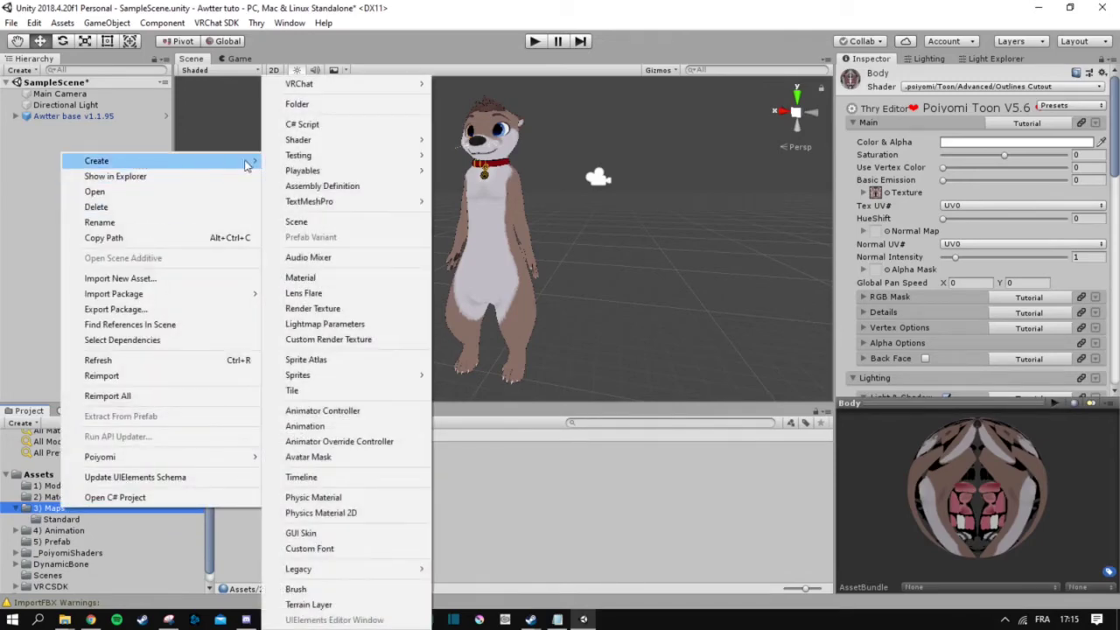
{"action": "left_click", "coordinate": [317, 104]}
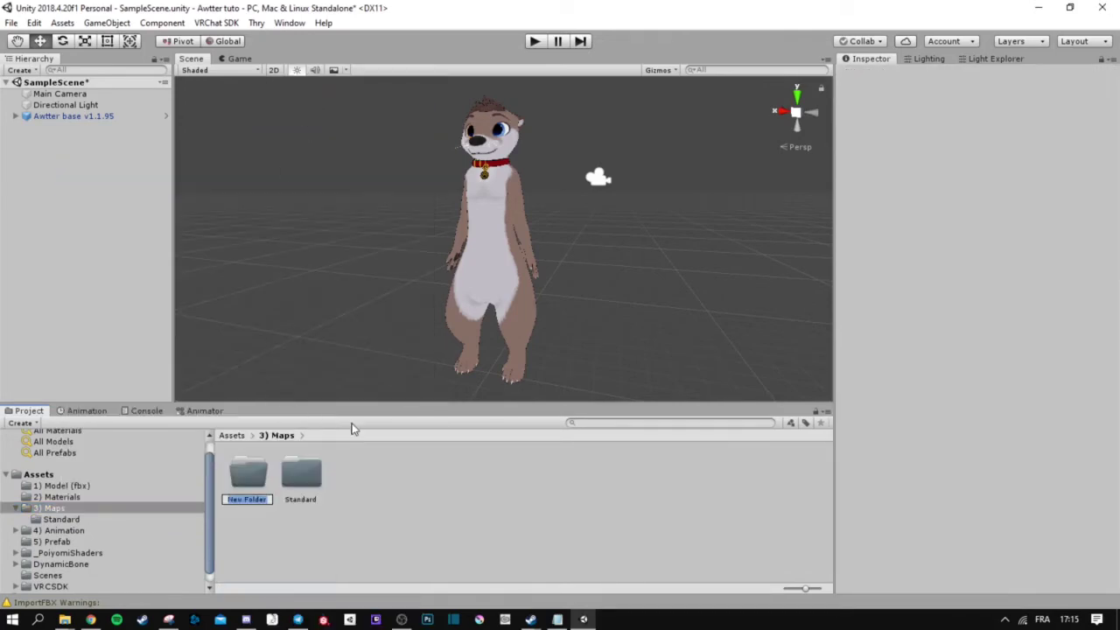
{"action": "type", "text": "Frost"}
{"action": "key", "text": "Return"}
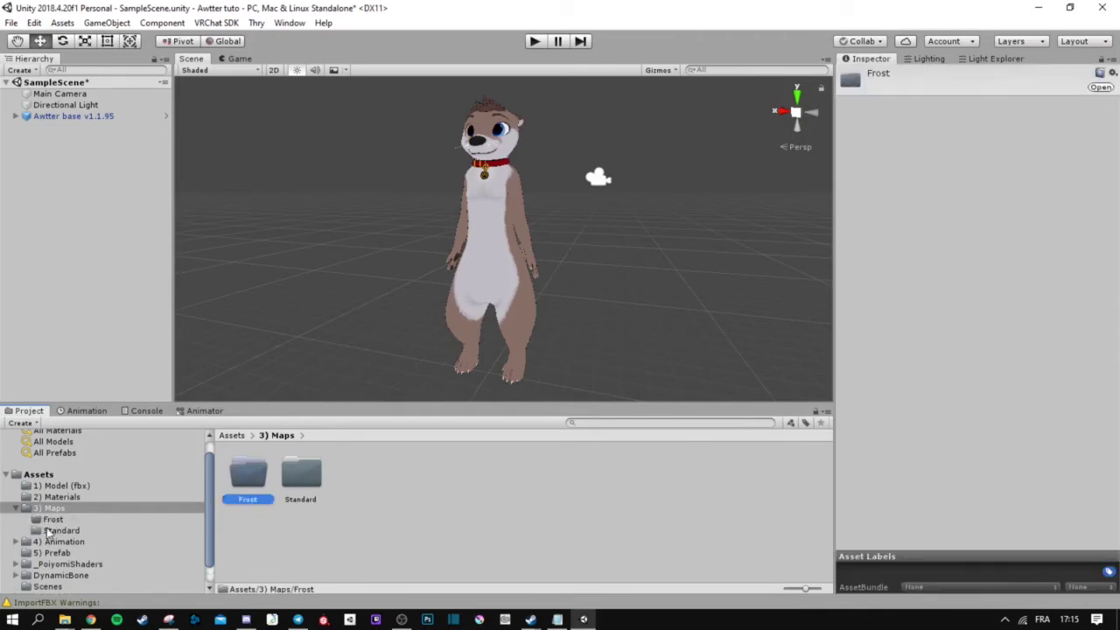
{"action": "left_click", "coordinate": [61, 522]}
Step: Select the Body, Collar, Eyes and Hair colo_frost images in Public textures and drag them into Frost
{"action": "mouse_move", "coordinate": [64, 620]}
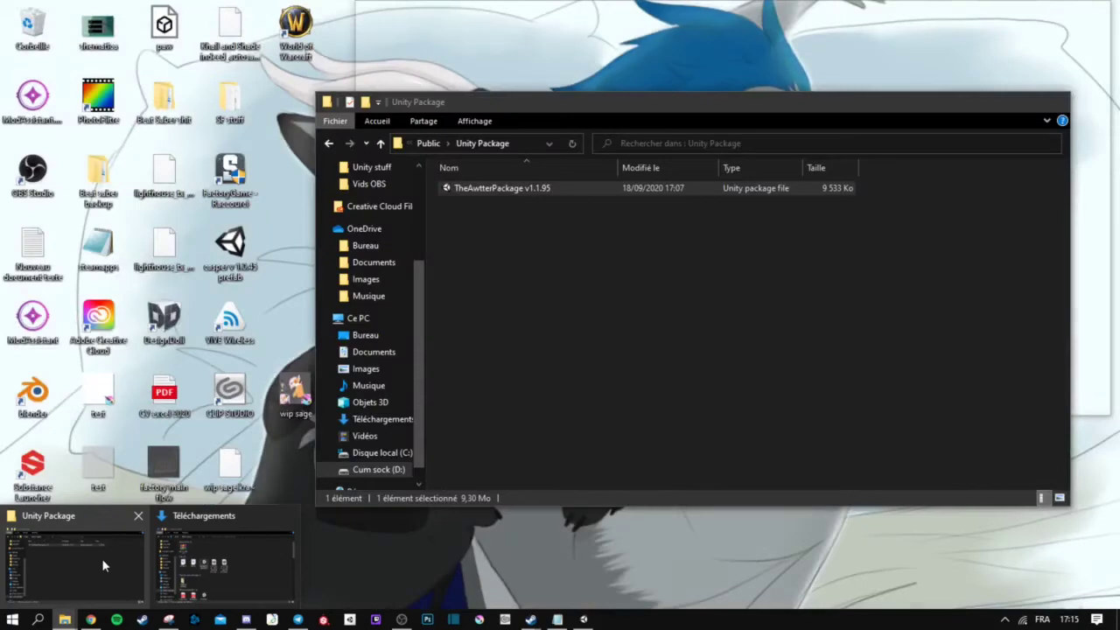
{"action": "left_click", "coordinate": [102, 558]}
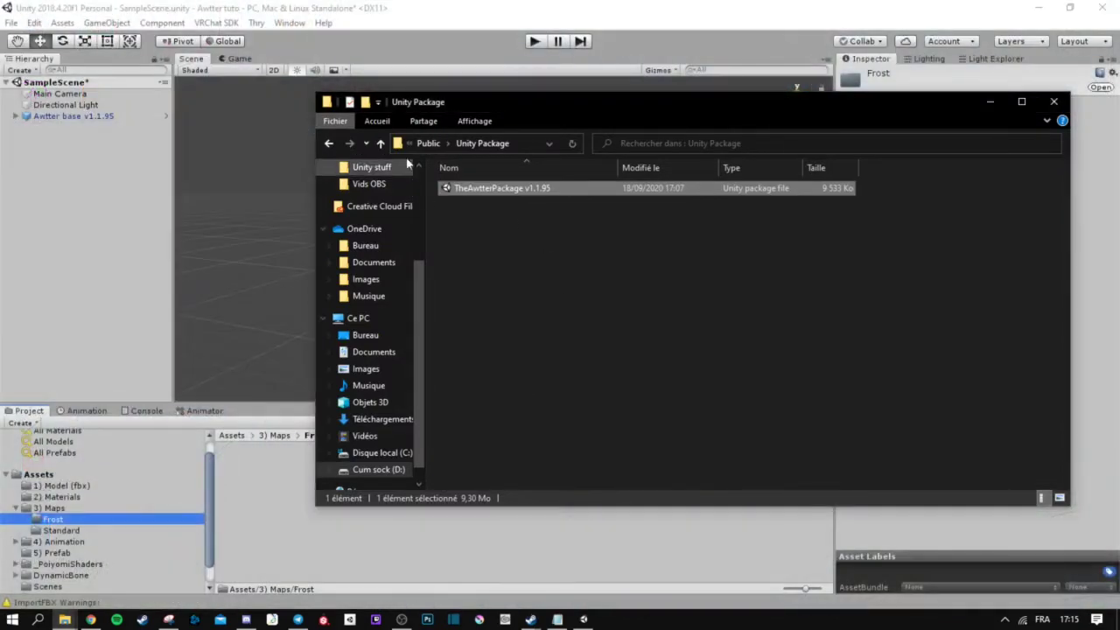
{"action": "left_click", "coordinate": [428, 143]}
{"action": "double_click", "coordinate": [483, 218]}
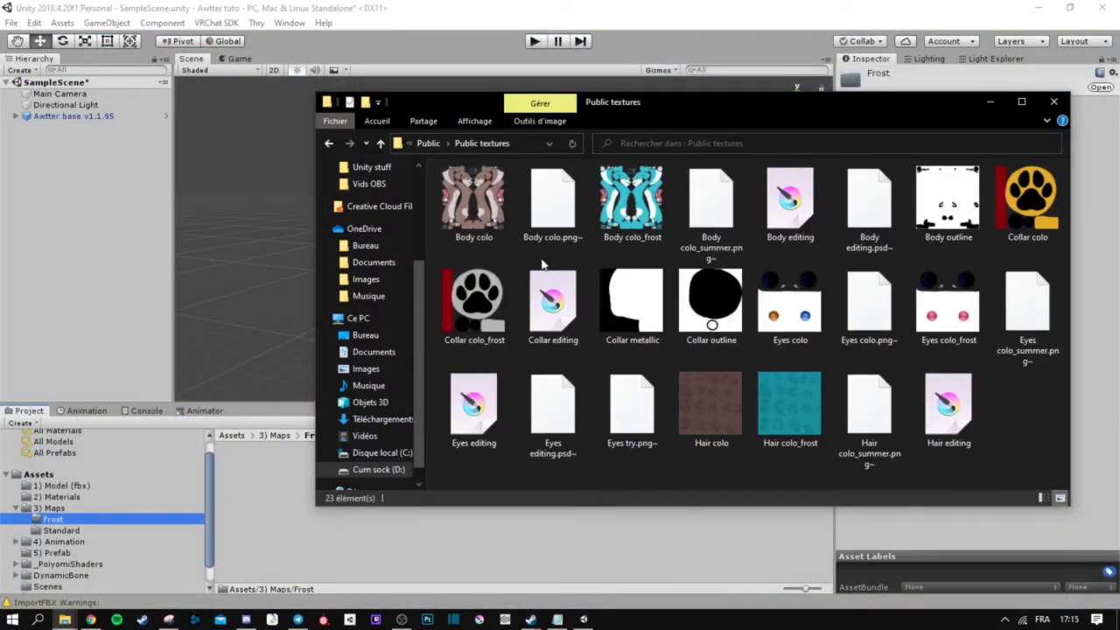
{"action": "left_click", "coordinate": [646, 200]}
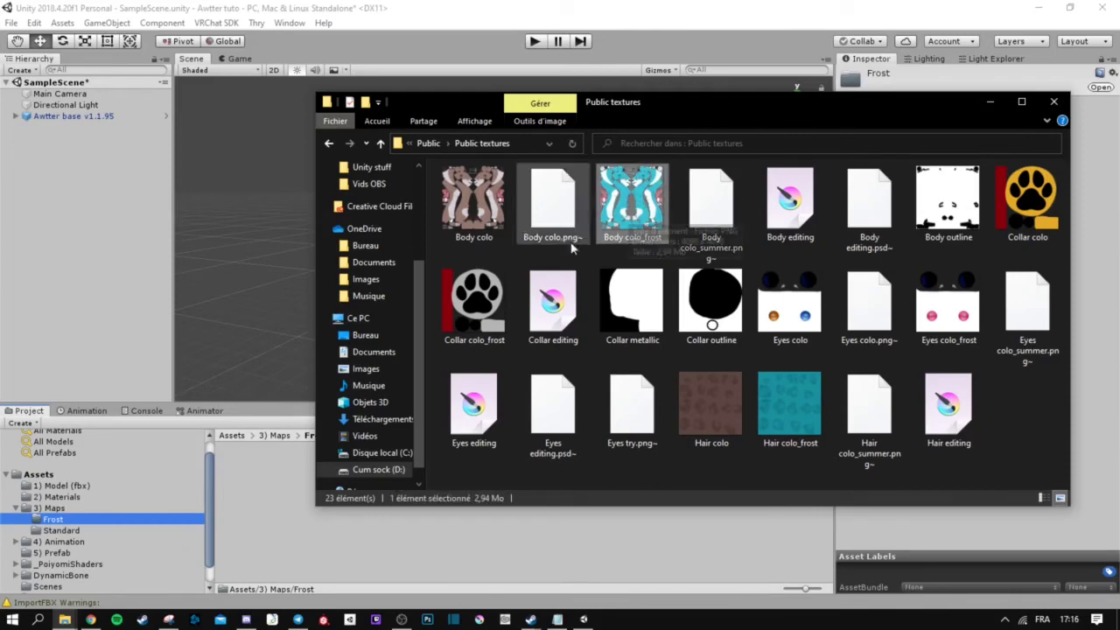
{"action": "left_click", "coordinate": [470, 295], "text": "ctrl"}
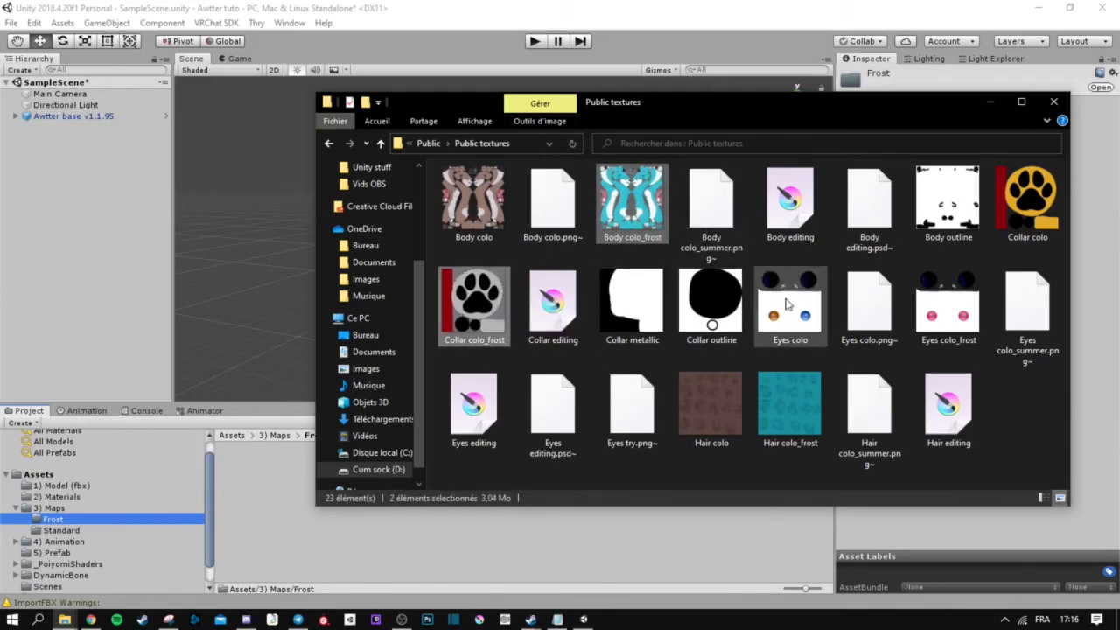
{"action": "left_click", "coordinate": [790, 383], "text": "ctrl"}
{"action": "left_click_drag", "start_coordinate": [790, 382], "coordinate": [308, 541]}
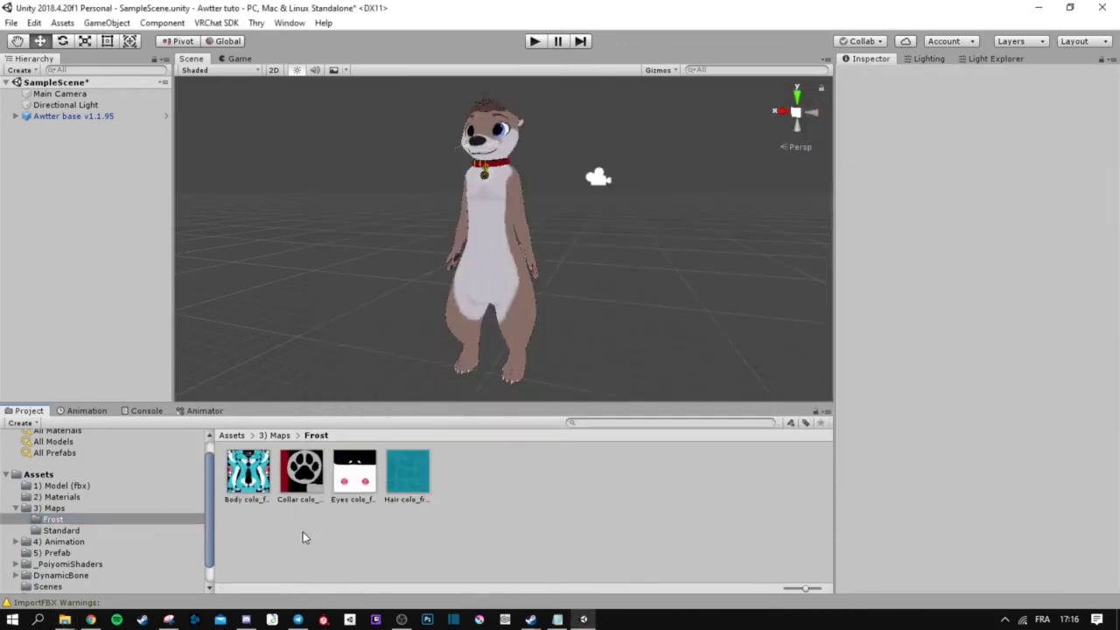
Step: Preview the otter in cyan by assigning Body colo_frost as the Body material's texture
{"action": "left_click", "coordinate": [69, 497]}
{"action": "left_click", "coordinate": [255, 477]}
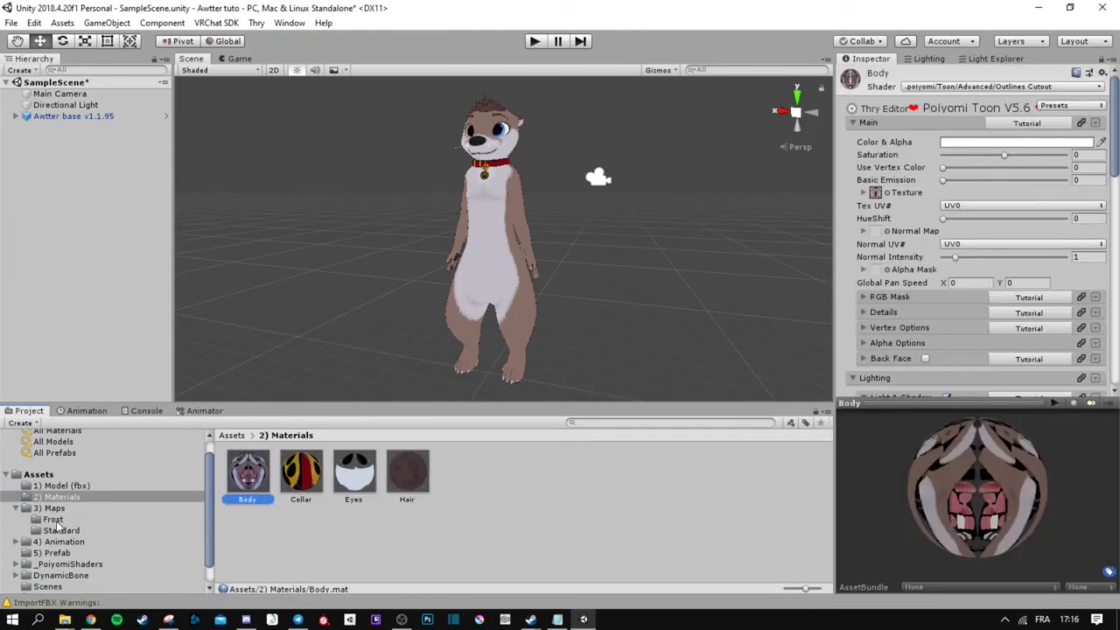
{"action": "left_click", "coordinate": [54, 520]}
{"action": "mouse_move", "coordinate": [248, 476]}
{"action": "left_mouse_down"}
{"action": "mouse_move", "coordinate": [246, 517]}
{"action": "mouse_move", "coordinate": [882, 196]}
{"action": "left_mouse_up"}
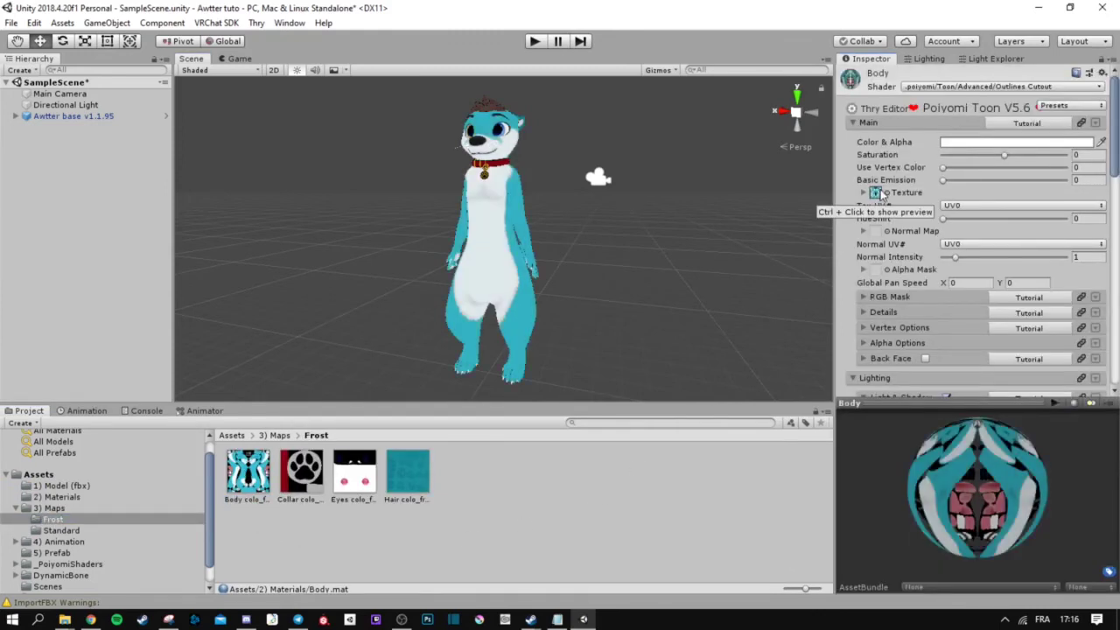
{"action": "left_click_drag", "start_coordinate": [670, 234], "coordinate": [587, 244], "text": "alt"}
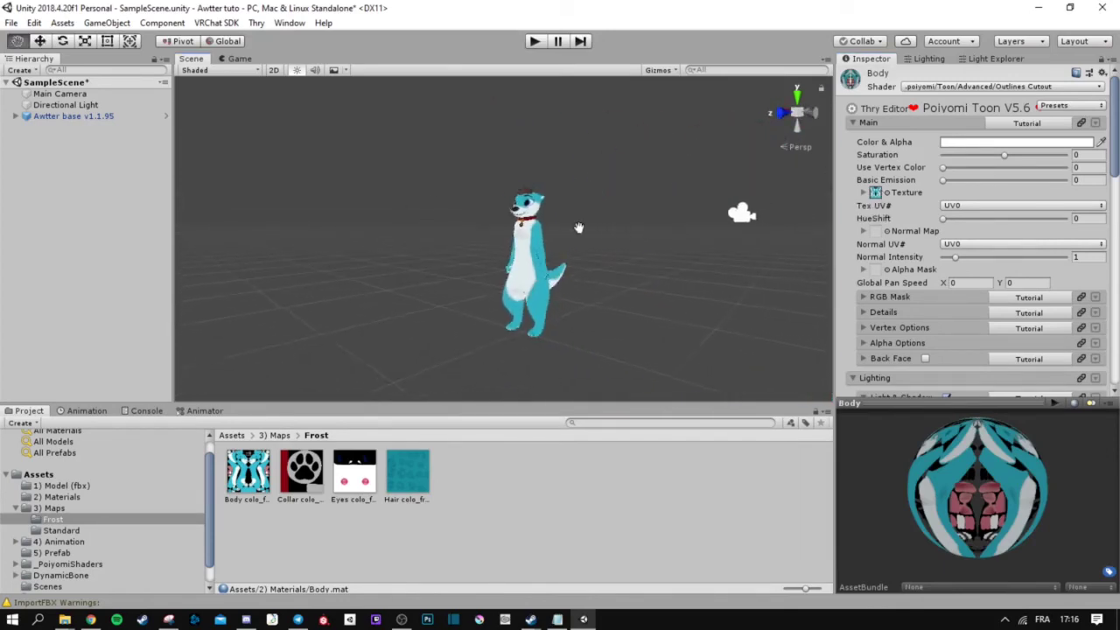
{"action": "middle_click_drag", "start_coordinate": [586, 237], "coordinate": [477, 240]}
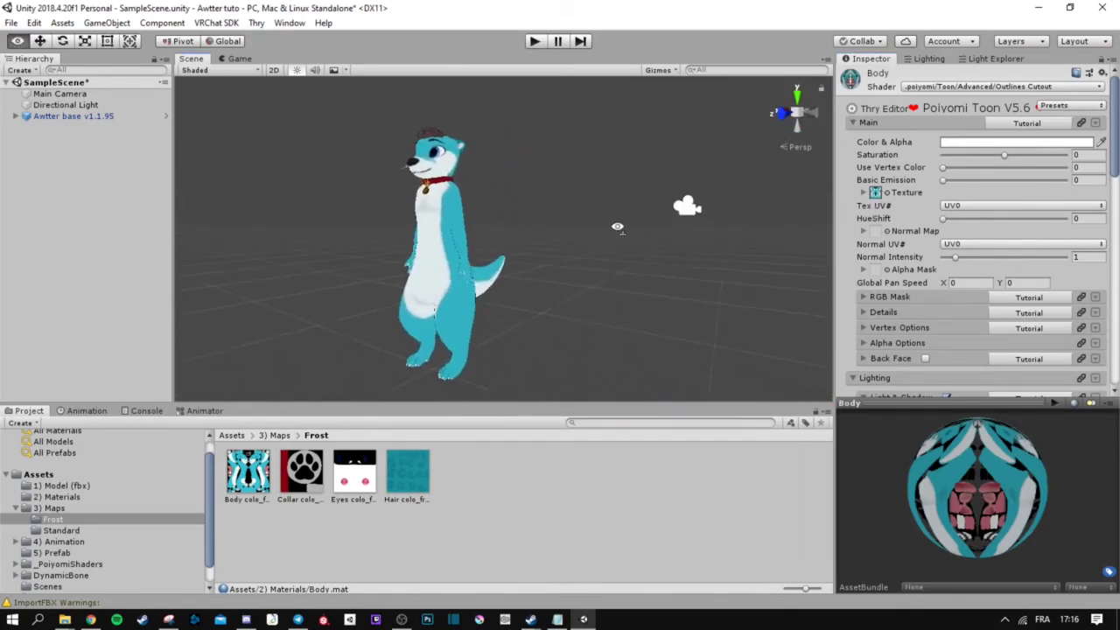
Step: Undo the texture swap so the otter's body returns to its original brown texture
{"action": "key", "text": "ctrl+z"}
{"action": "mouse_move", "coordinate": [472, 239]}
{"action": "left_mouse_down", "text": "alt"}
{"action": "mouse_move", "coordinate": [383, 222]}
{"action": "mouse_move", "coordinate": [341, 175]}
{"action": "left_mouse_up", "text": "alt"}
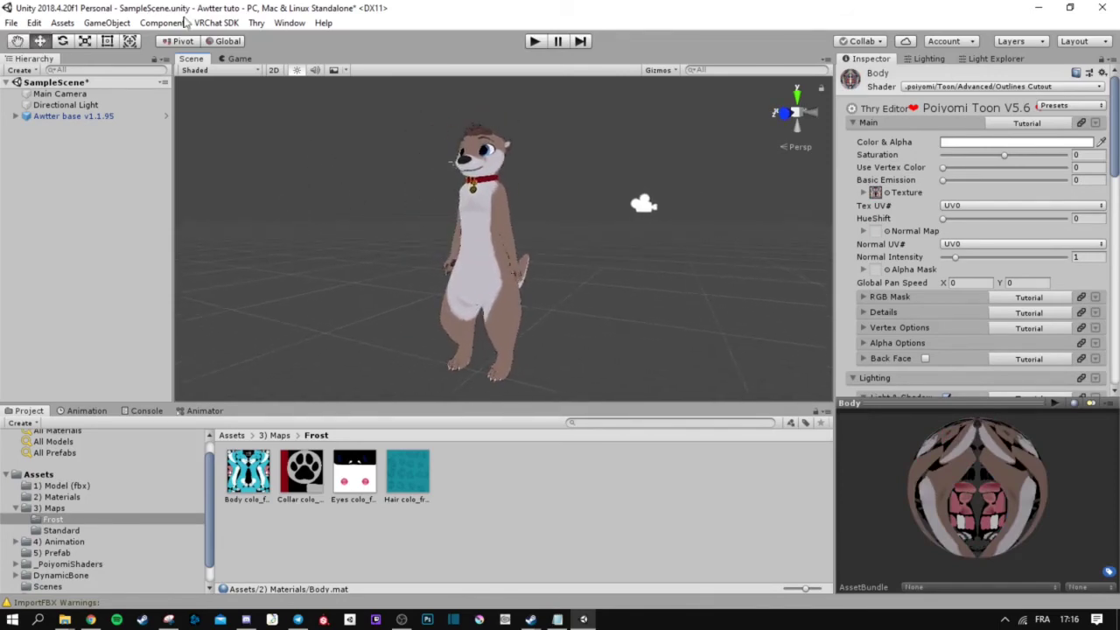
{"action": "left_click", "coordinate": [216, 23]}
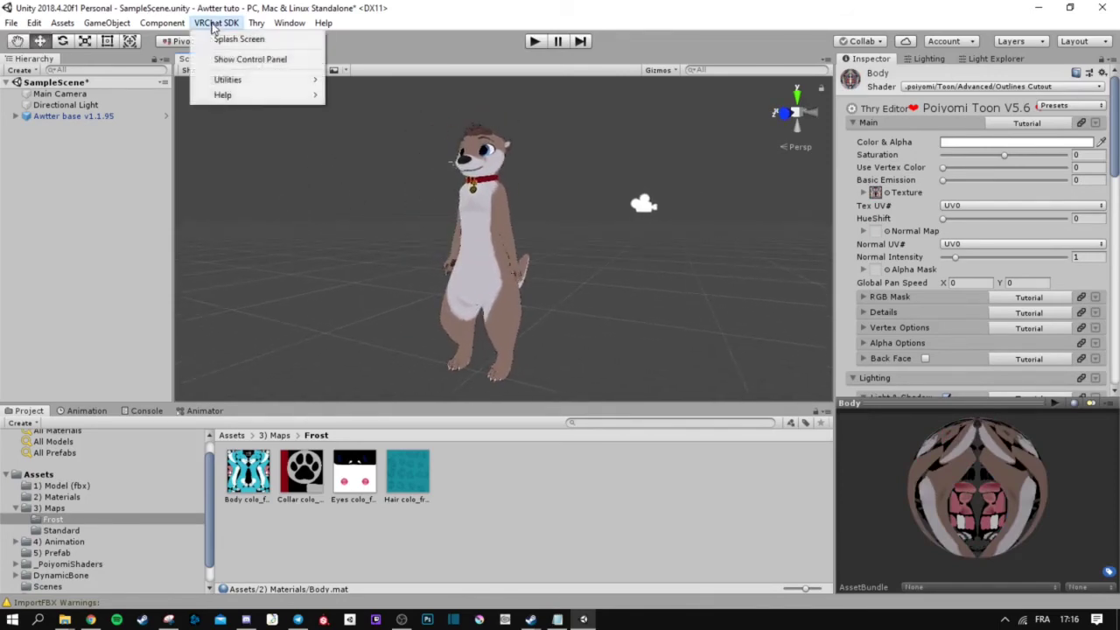
Step: In the VRChat SDK control panel, auto-fix the lightmap warning and Build & Publish for Windows
{"action": "left_click", "coordinate": [276, 59]}
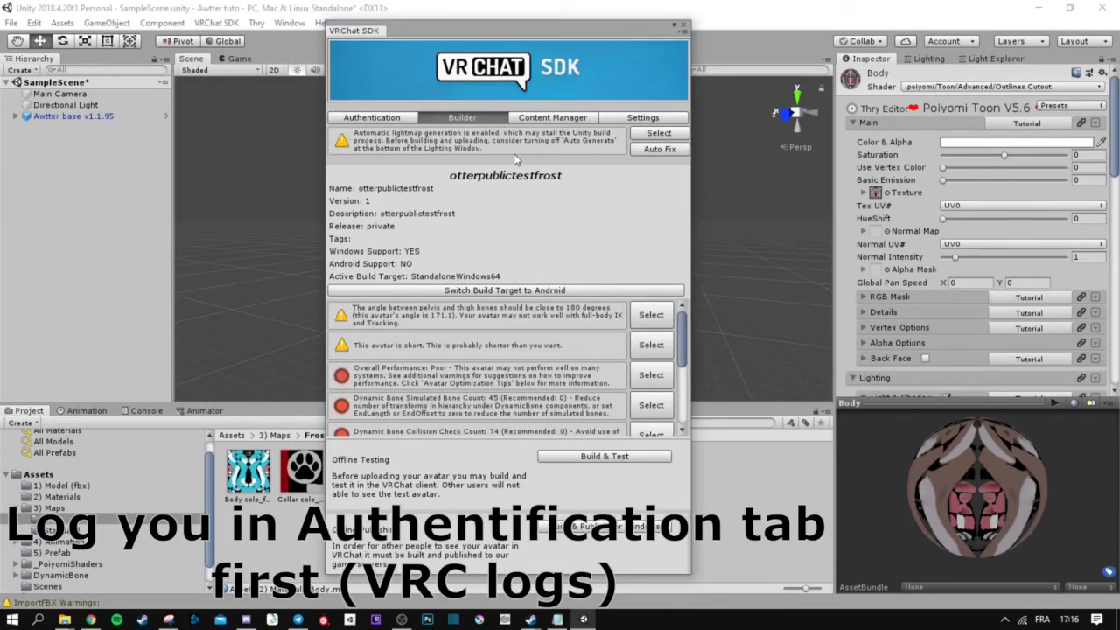
{"action": "left_click", "coordinate": [652, 150]}
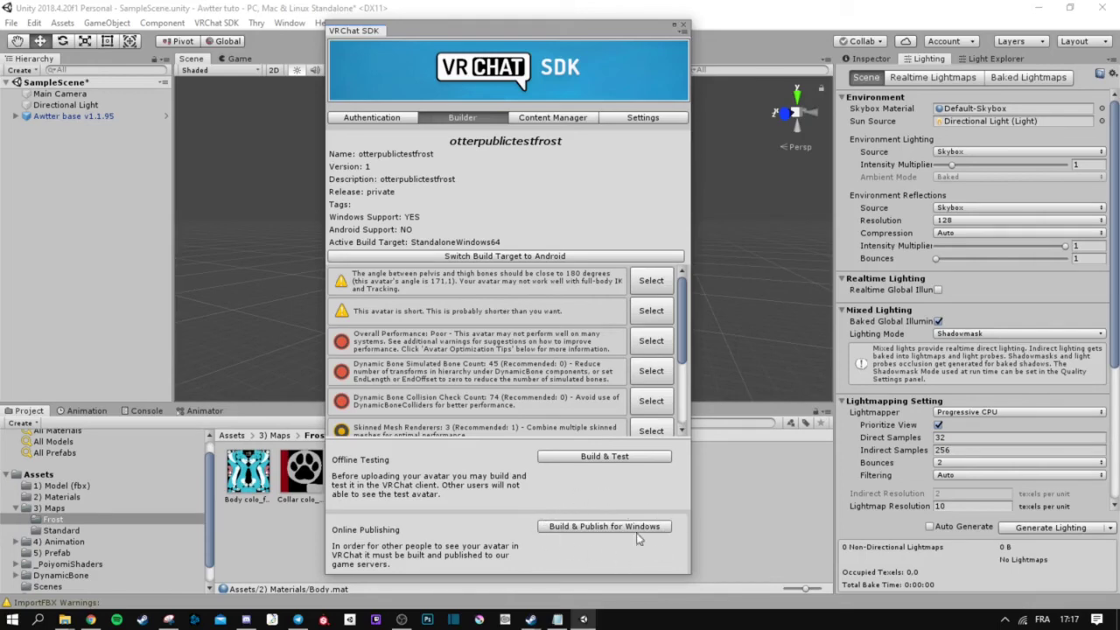
{"action": "left_click", "coordinate": [611, 527]}
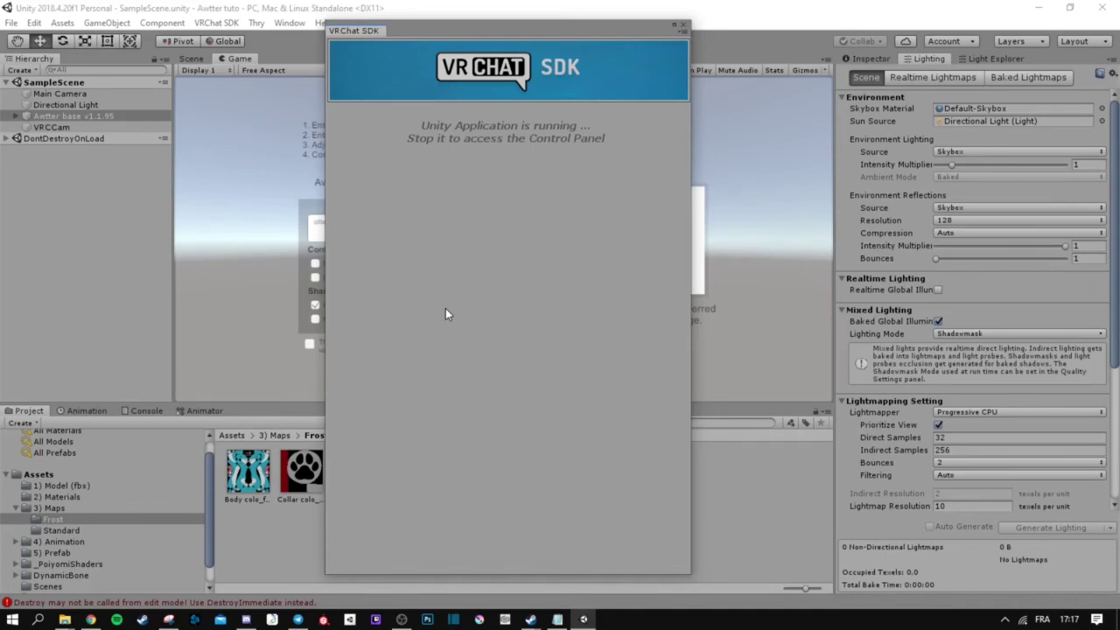
Step: Rename the avatar to 'sjfoidhfoshf' in the Update Avatar form and confirm the upload-rights statement
{"action": "left_click", "coordinate": [683, 27]}
{"action": "left_click", "coordinate": [479, 182]}
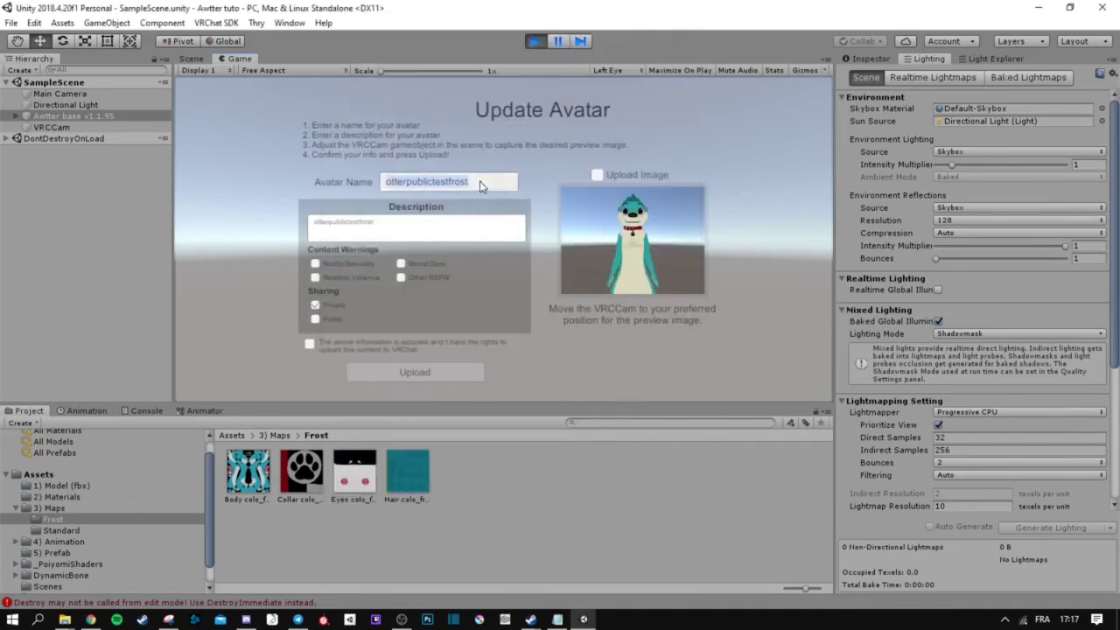
{"action": "type", "text": "sjfoidhfoshf"}
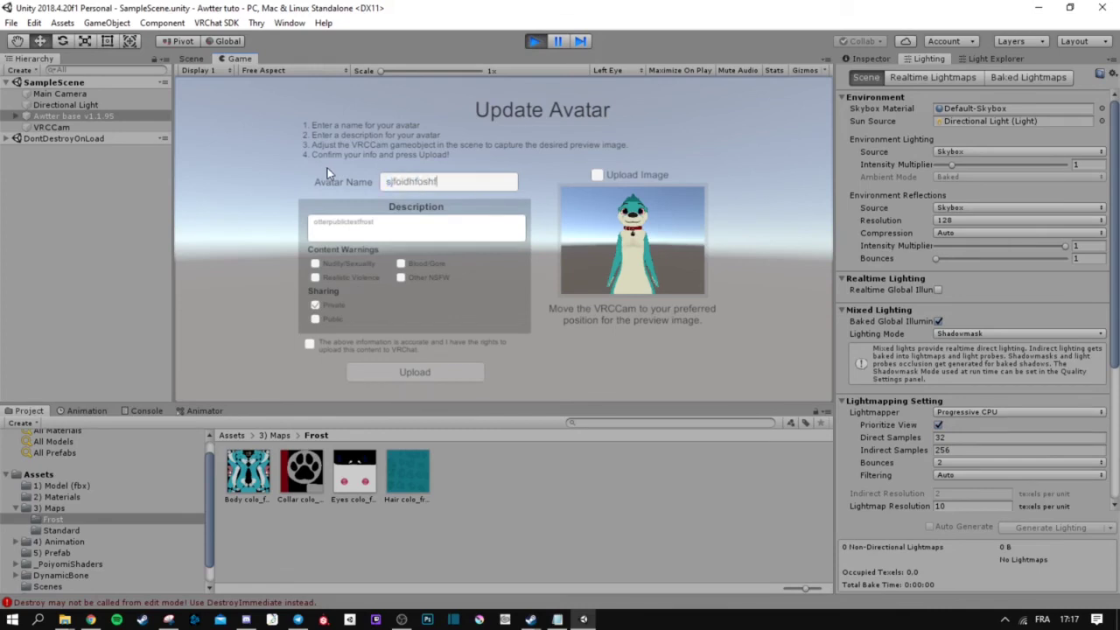
{"action": "left_click", "coordinate": [350, 227]}
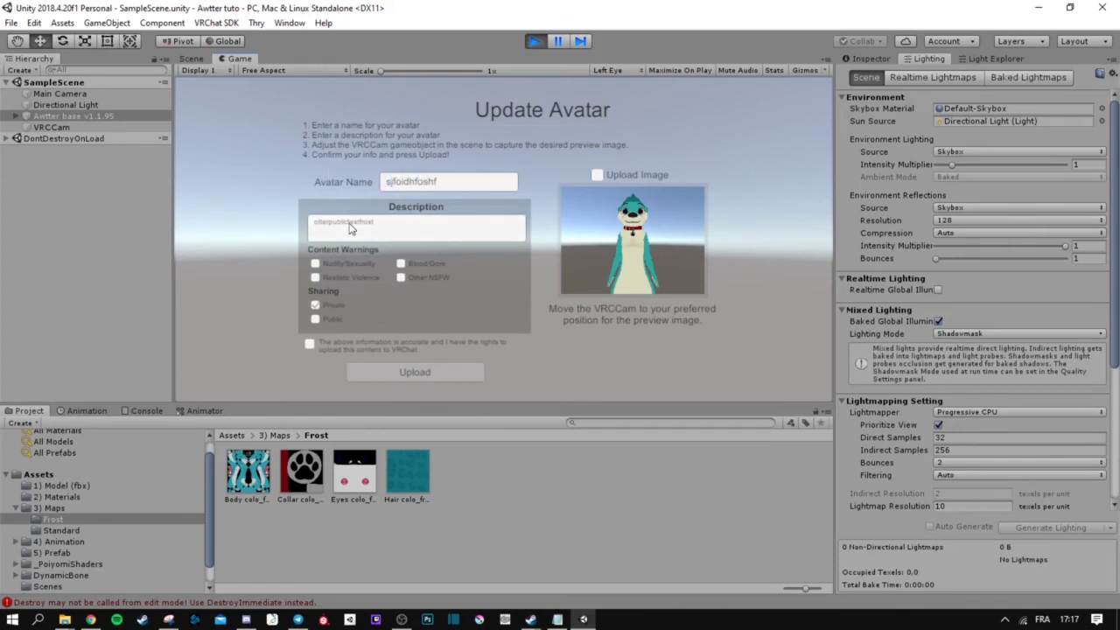
{"action": "left_click", "coordinate": [308, 344]}
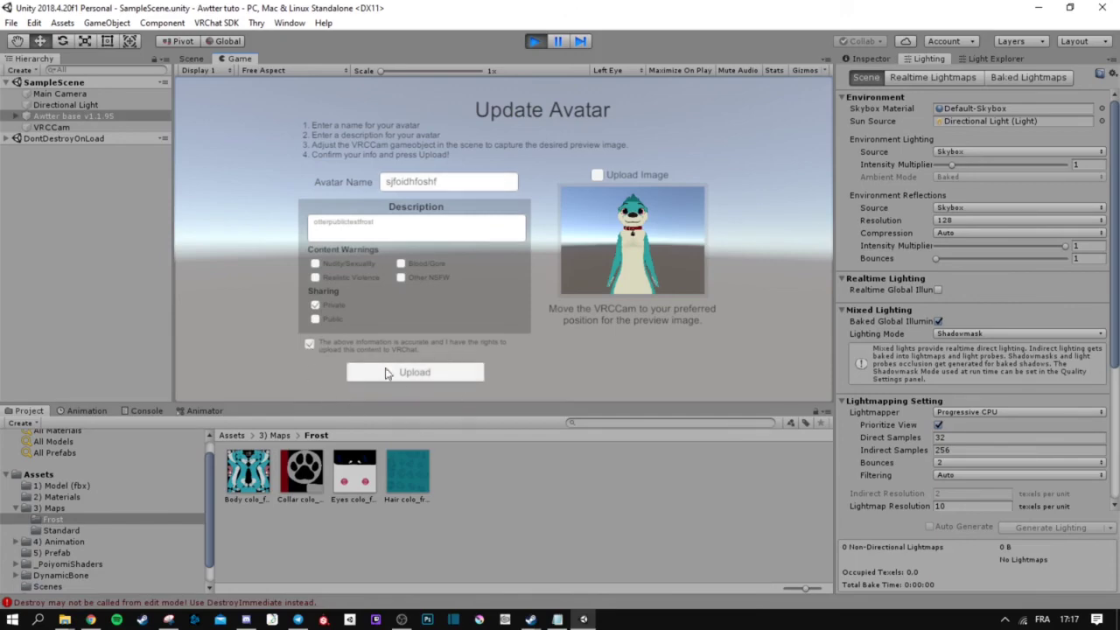